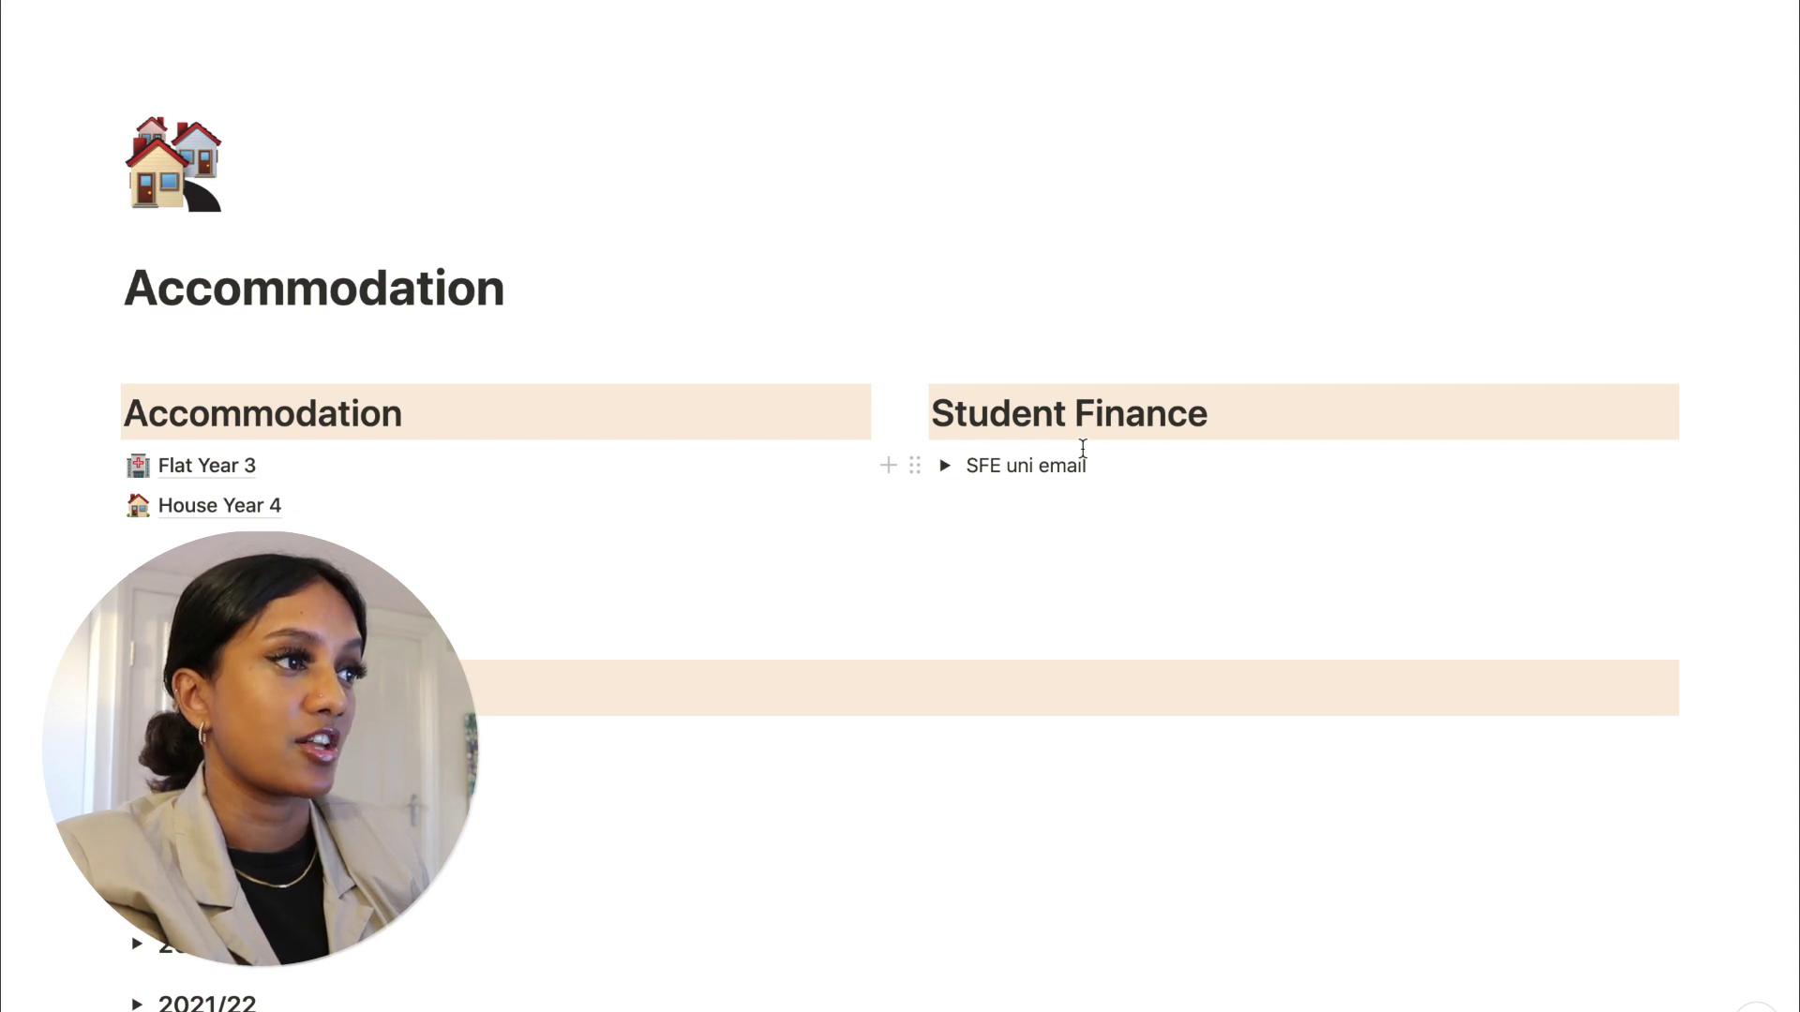
pyautogui.scroll(-5, 960, 633)
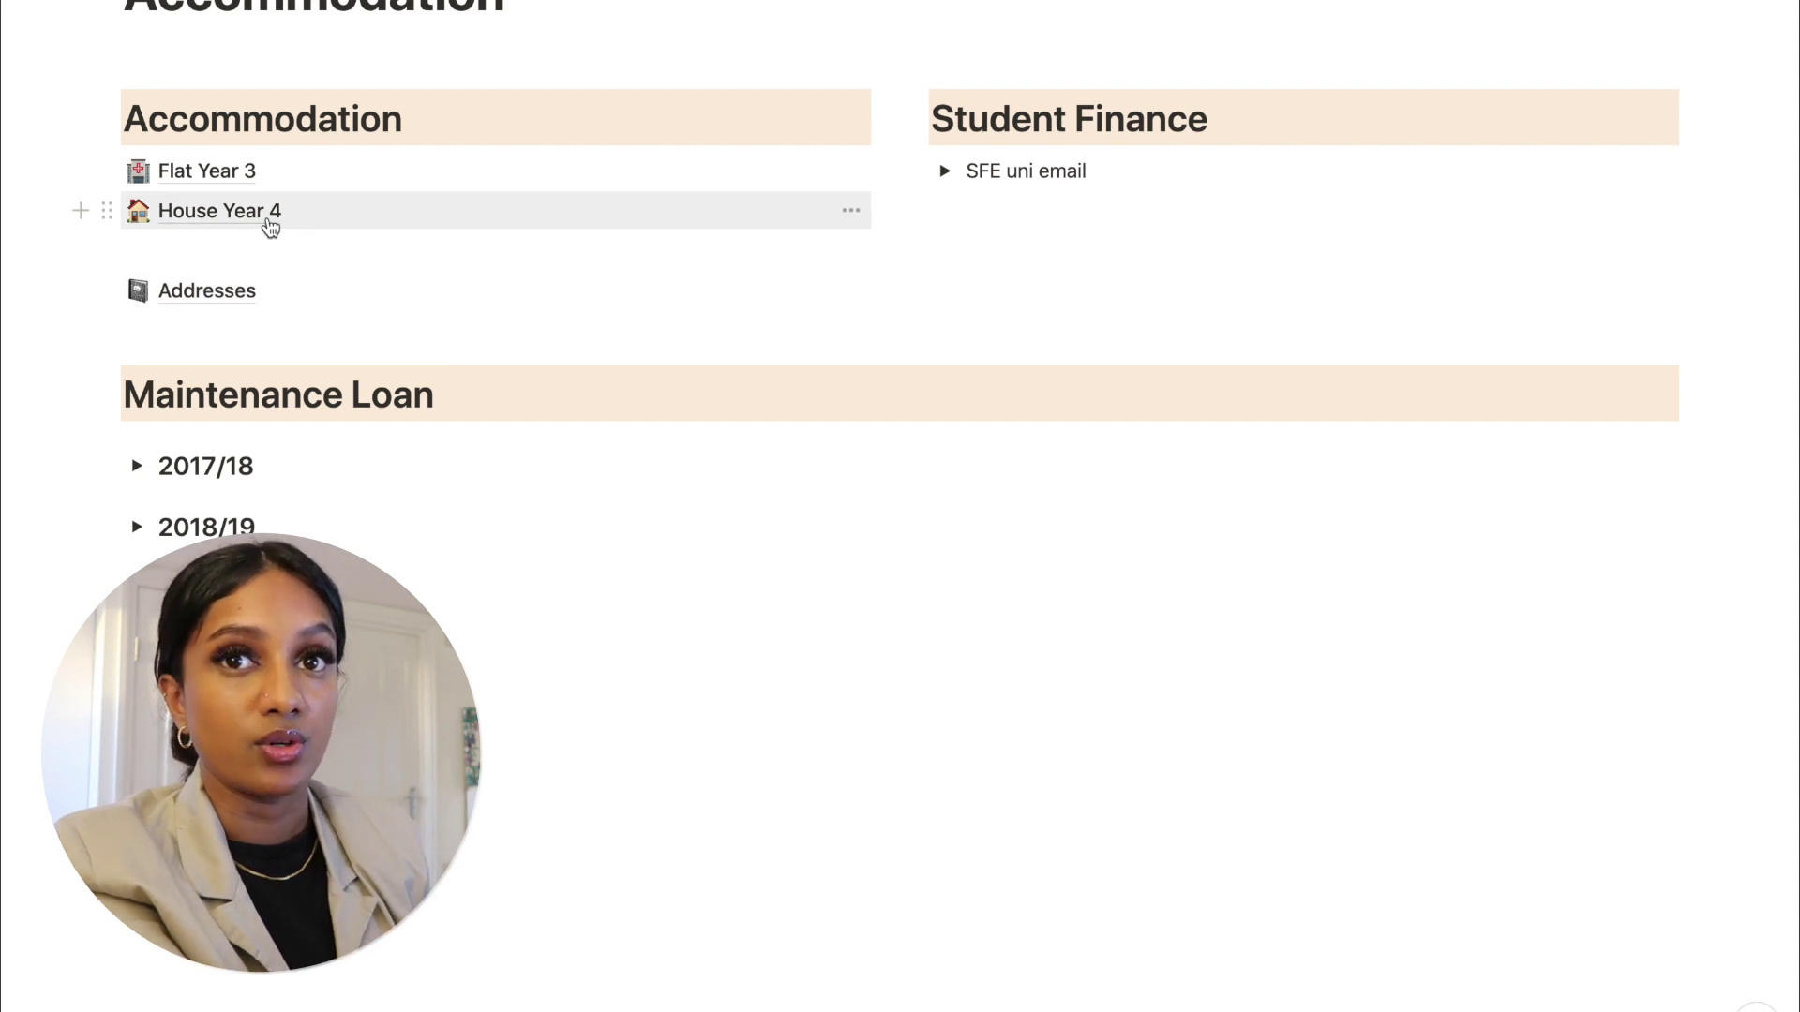
# - Open the House Year 4 page and scroll down to its Payment Checklist table
pyautogui.click(271, 228)
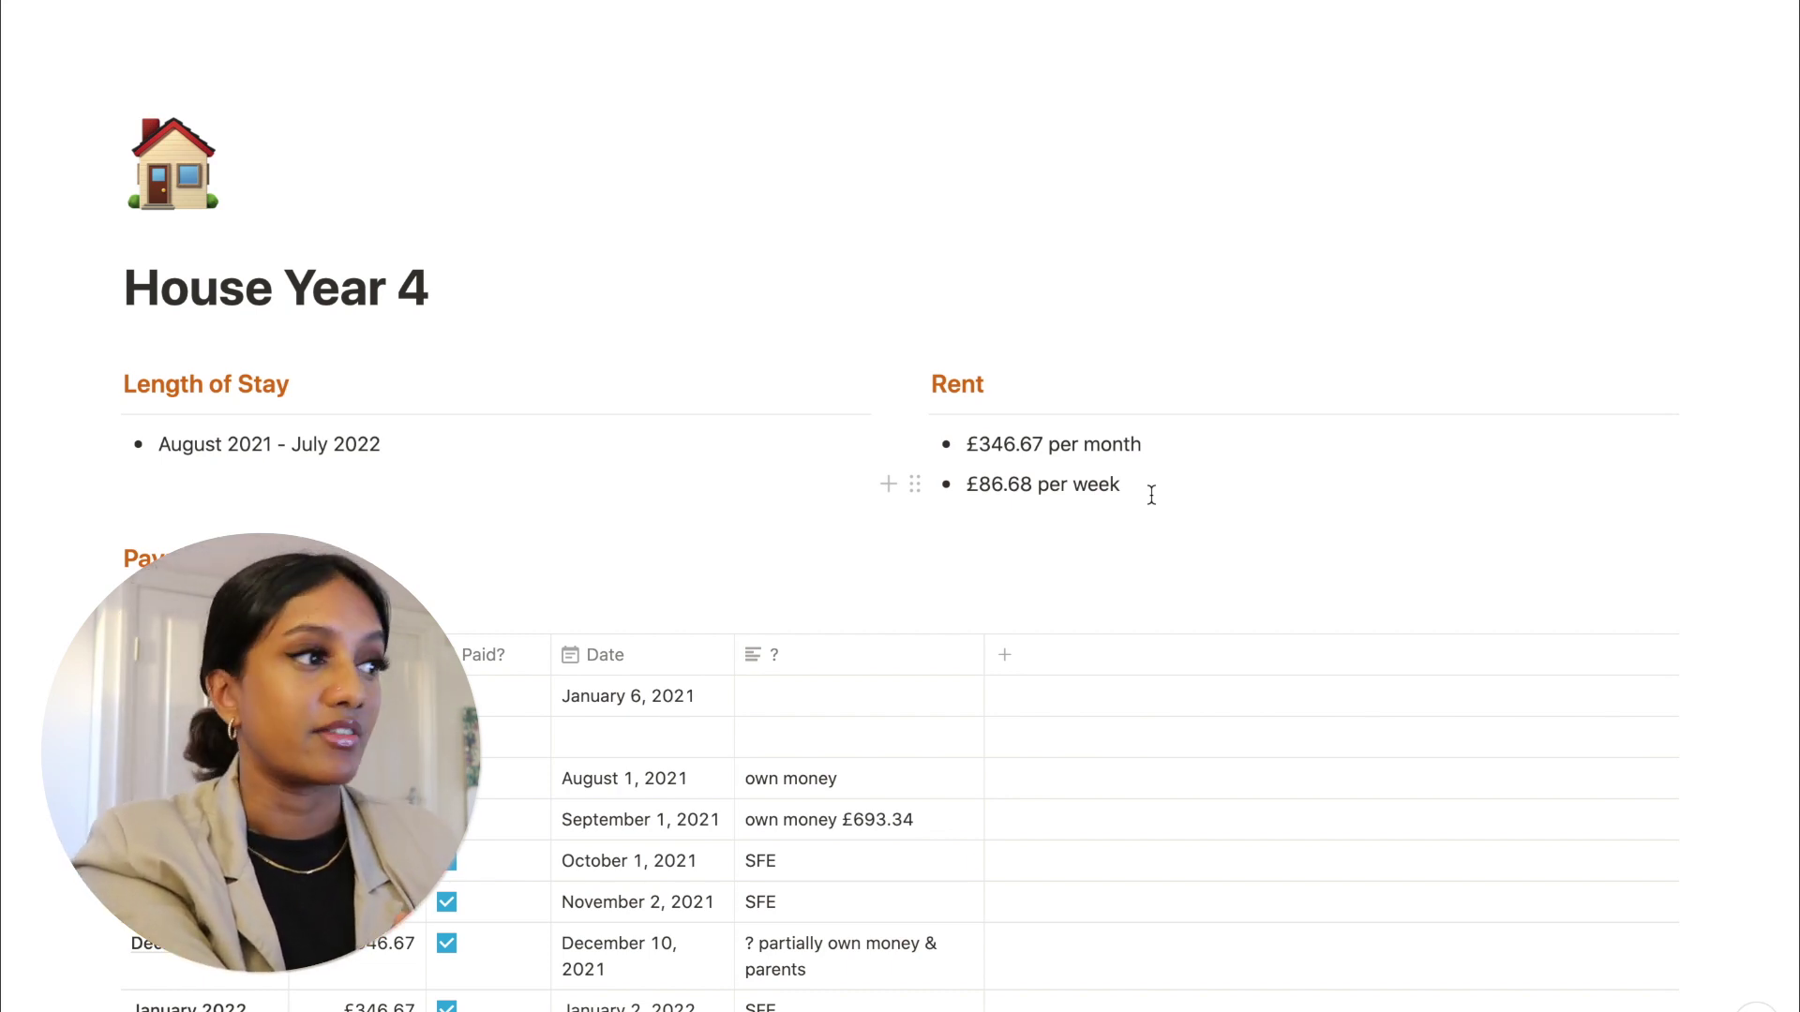
pyautogui.scroll(-1, 1151, 494)
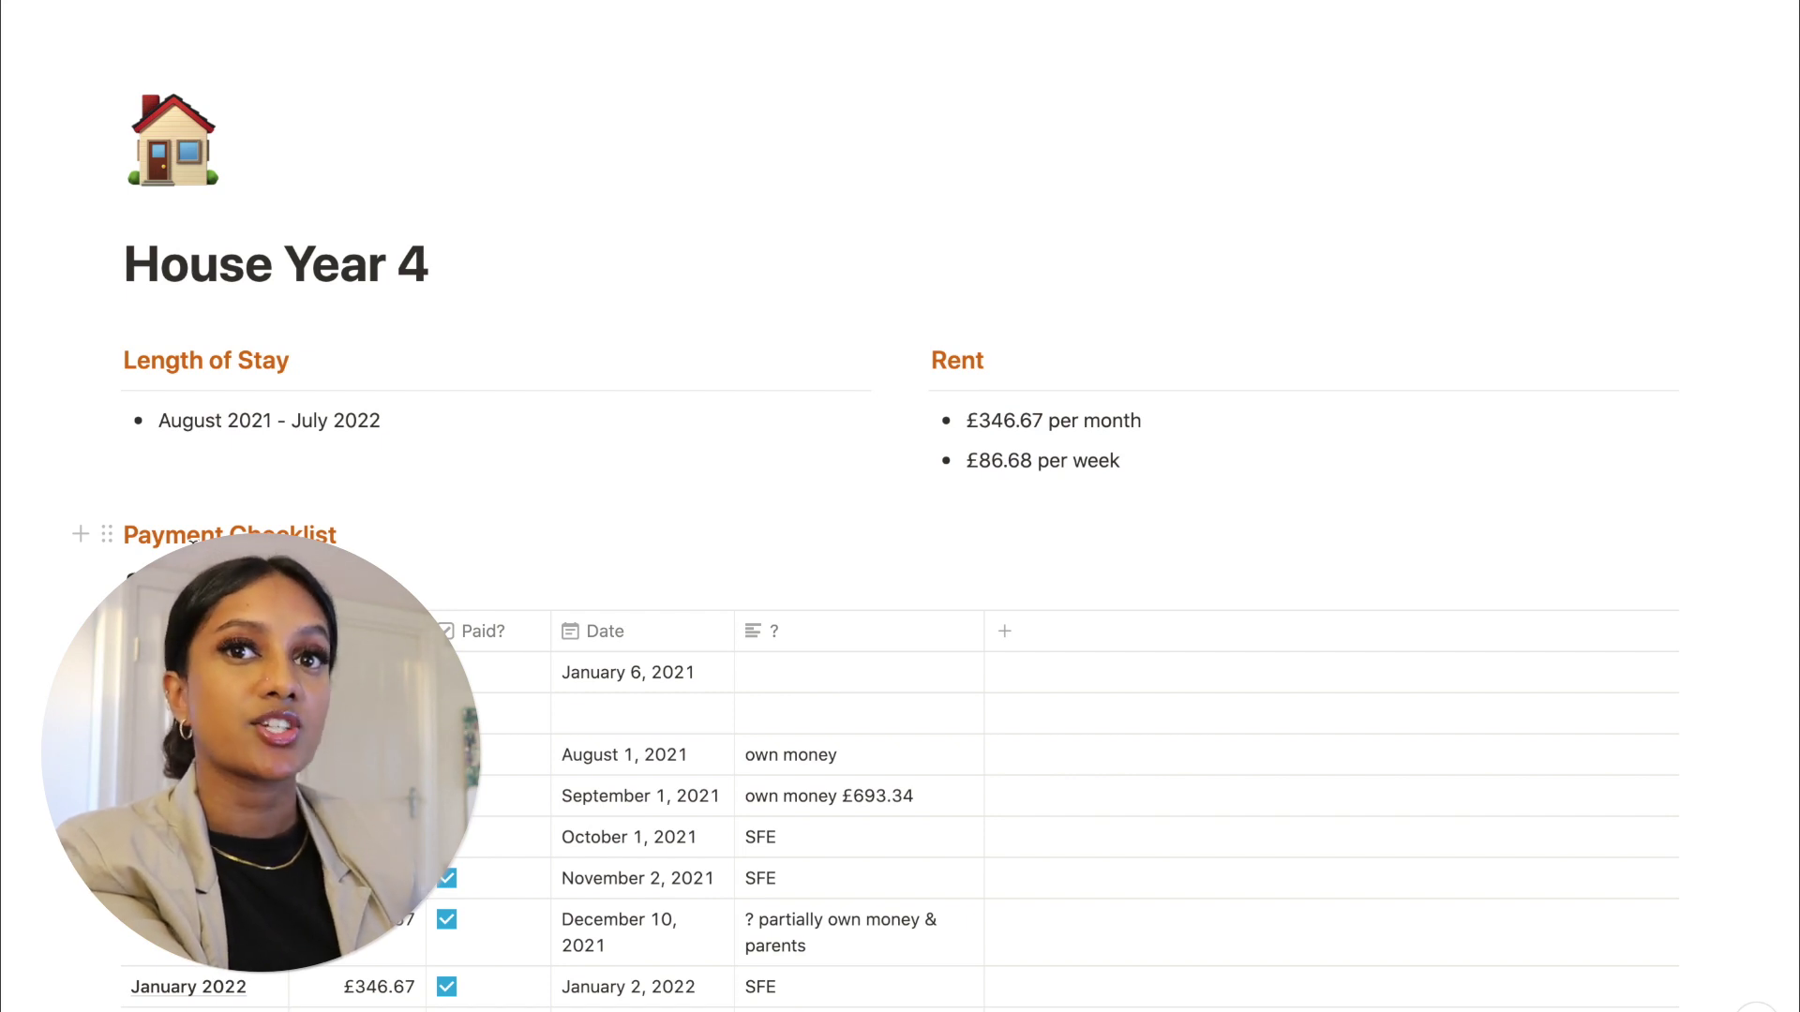
pyautogui.scroll(-2, 234, 638)
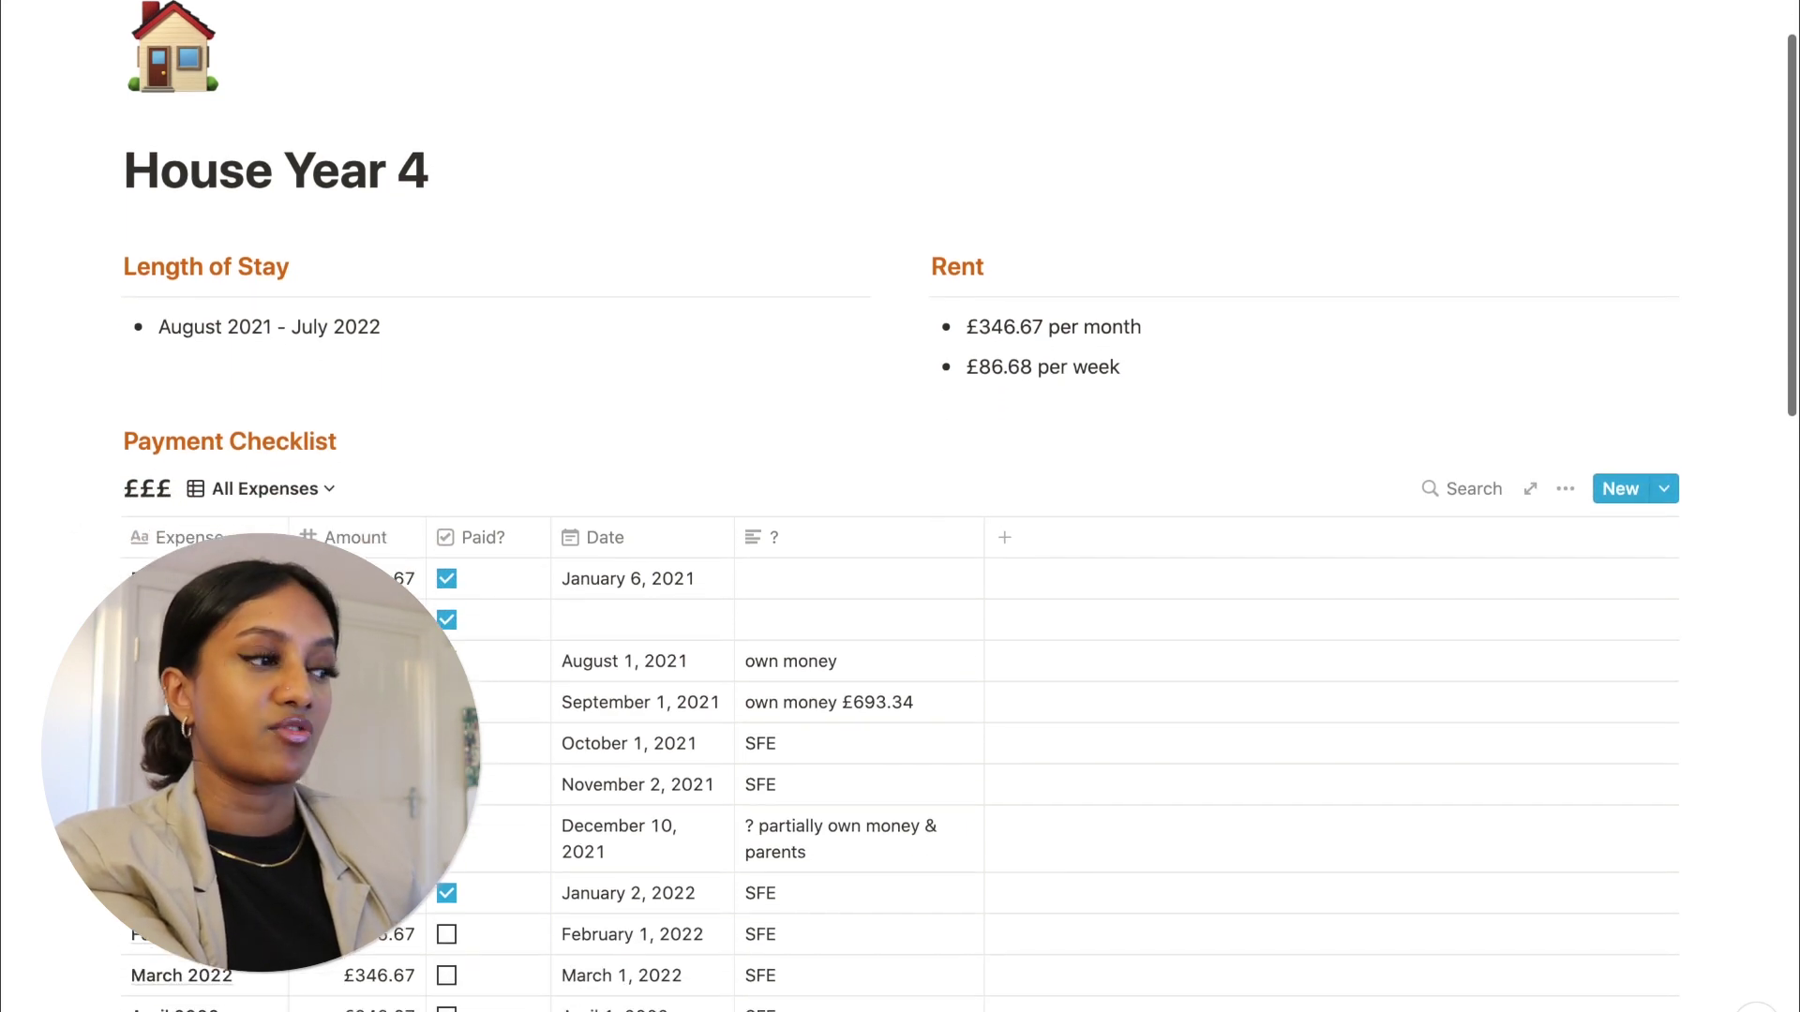
pyautogui.scroll(-4, 900, 506)
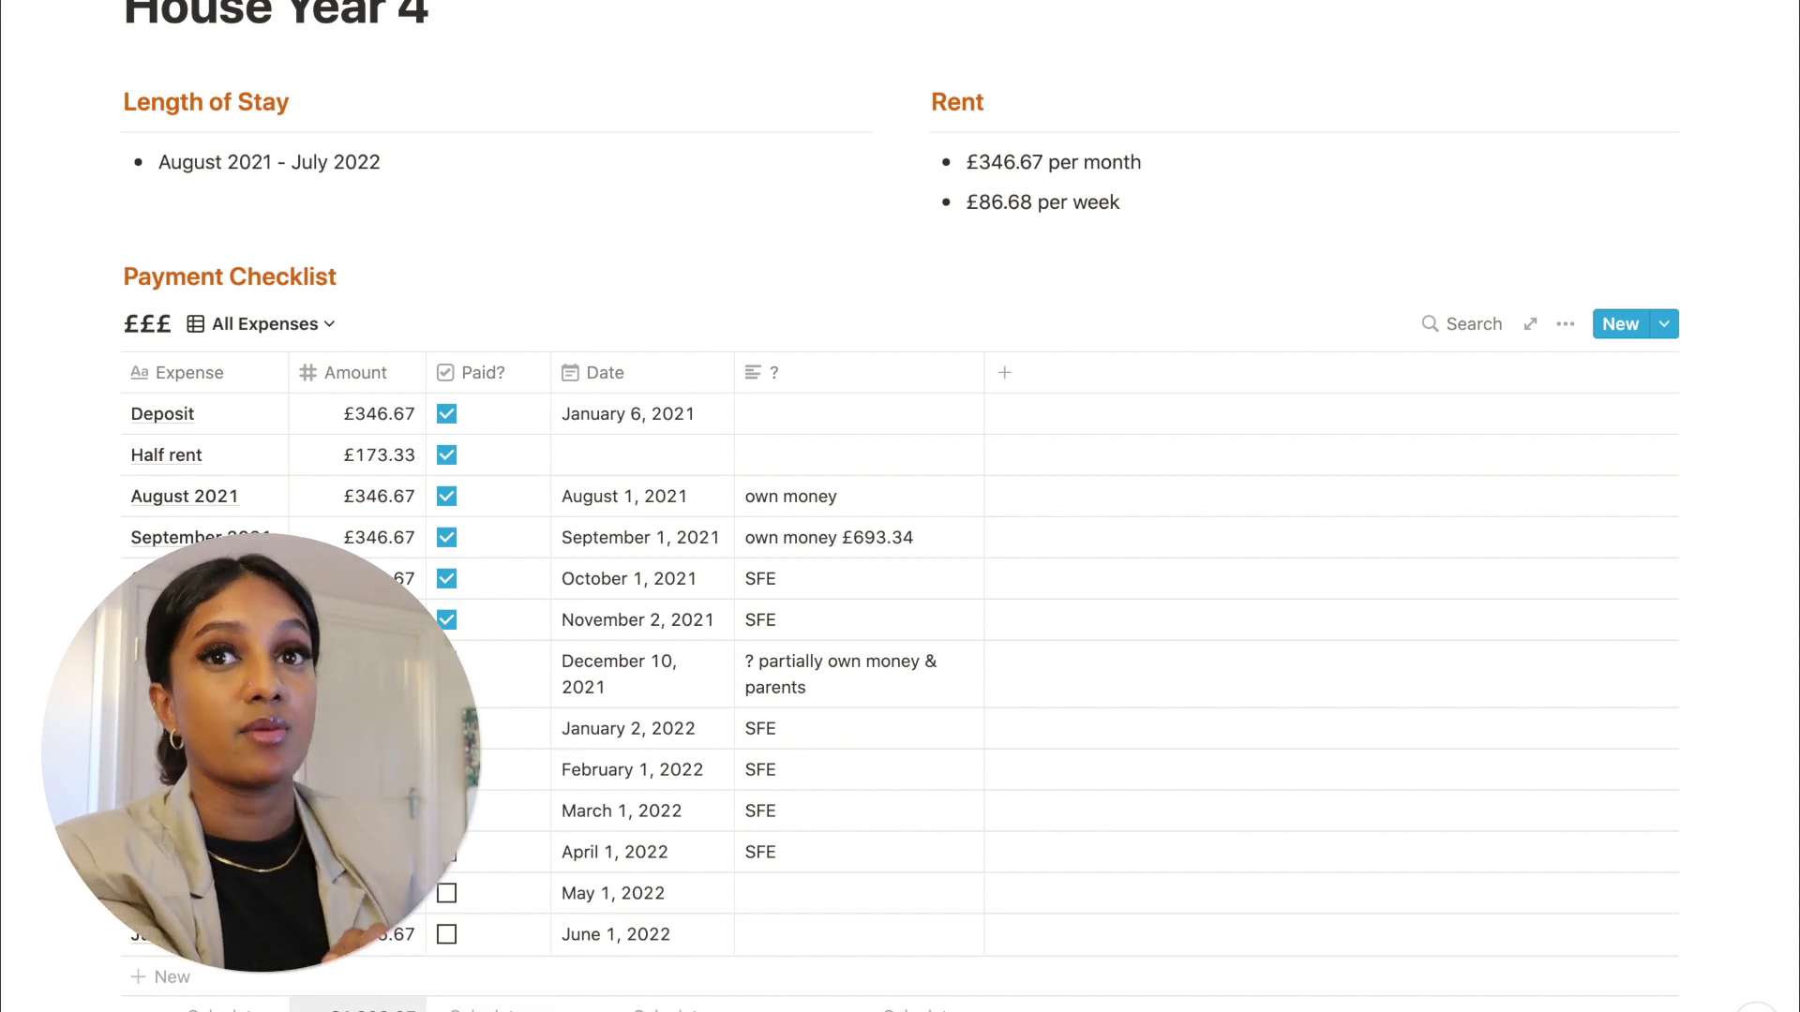
pyautogui.click(617, 411)
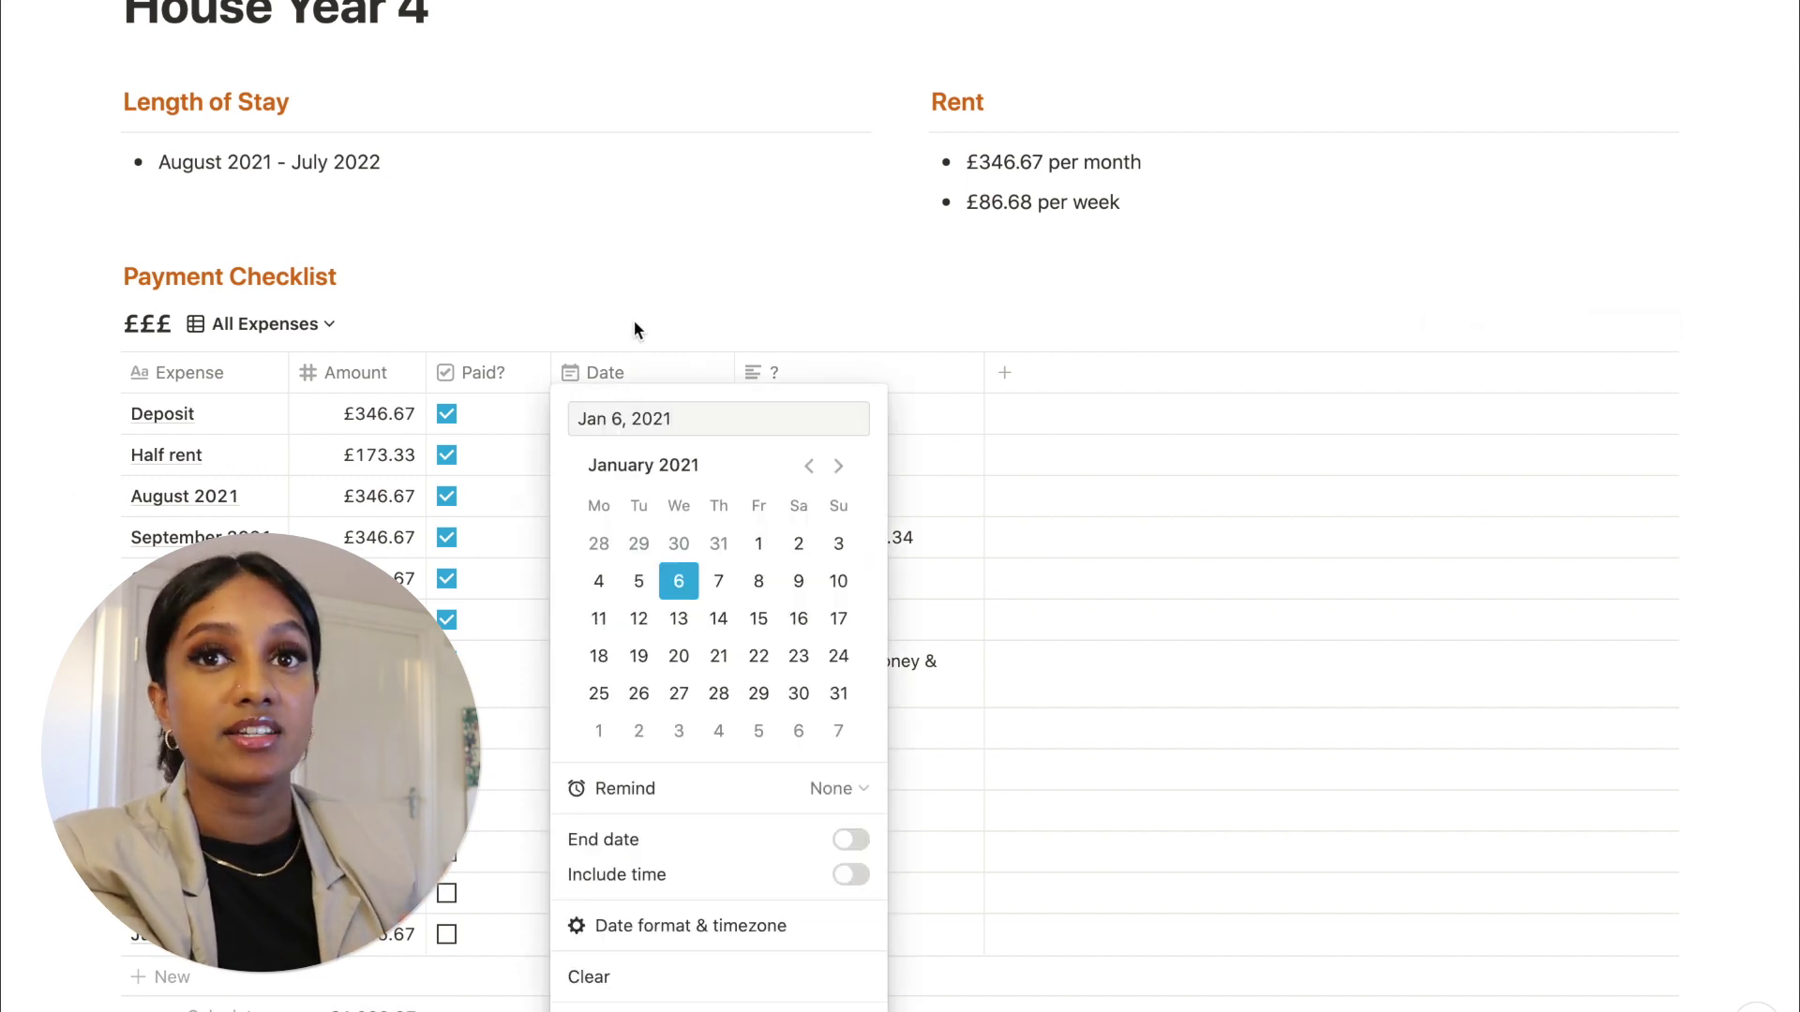
pyautogui.press('Escape')
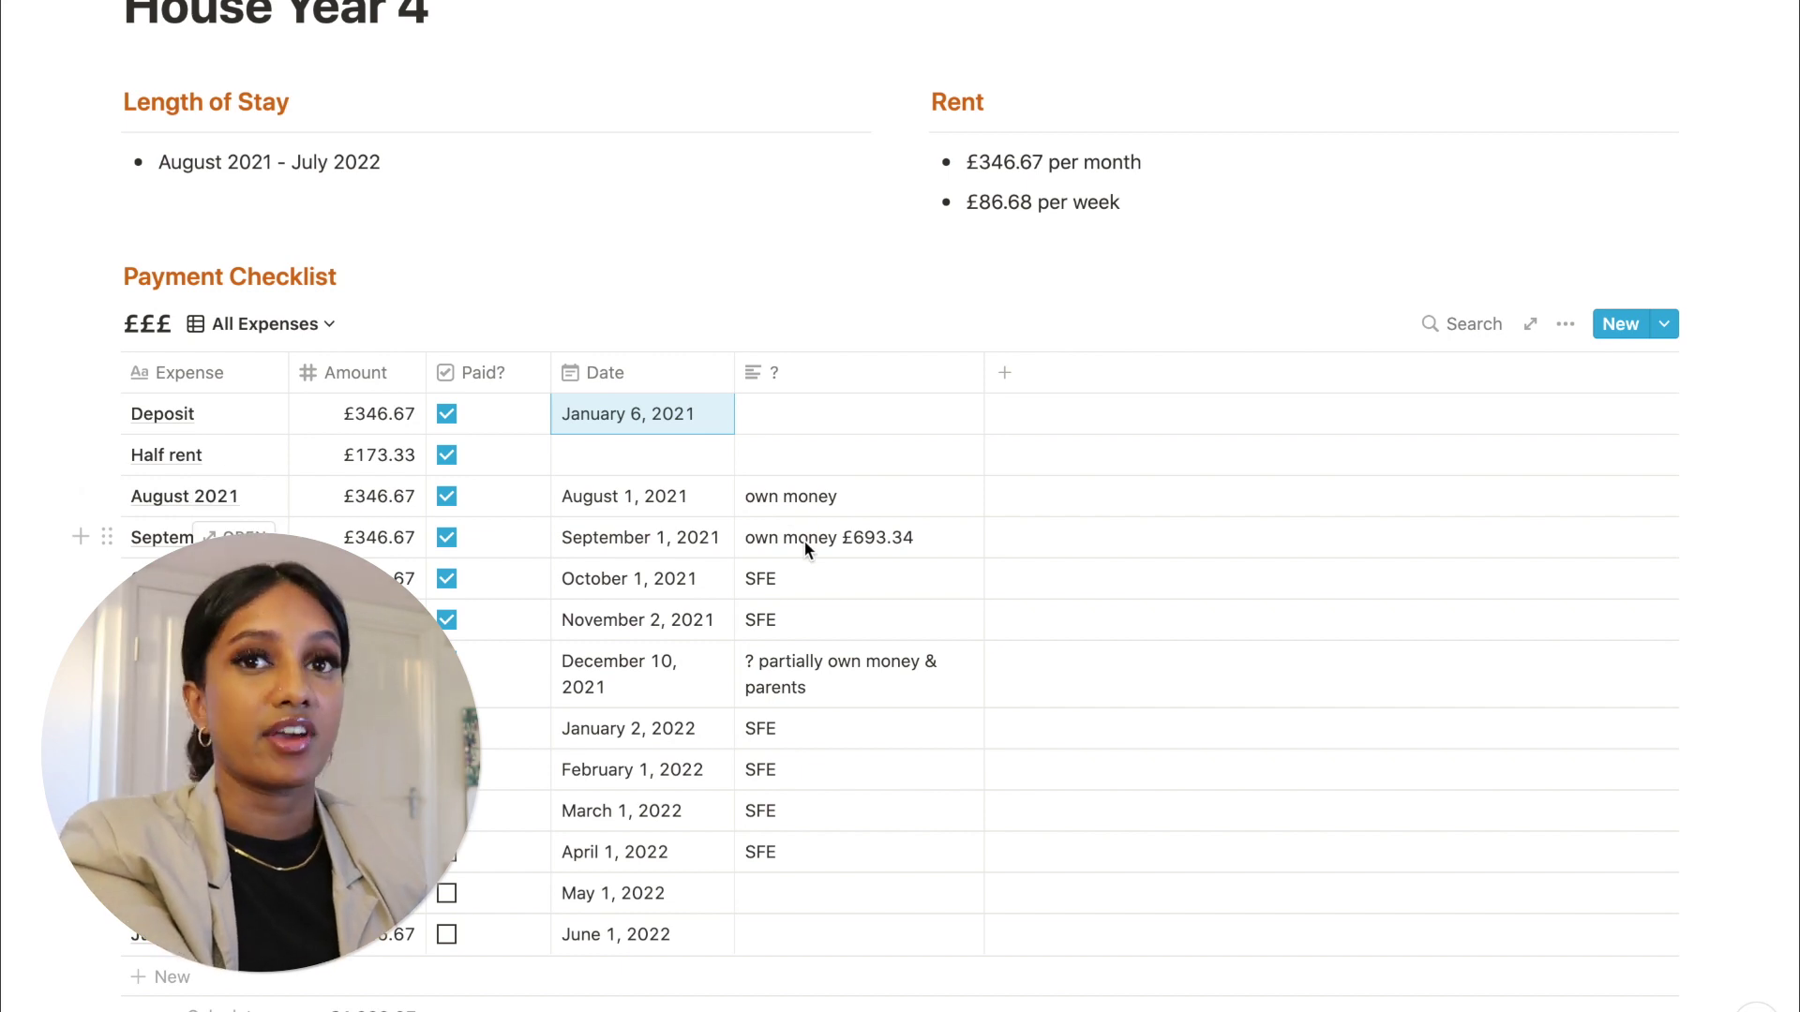
pyautogui.scroll(-10, 815, 622)
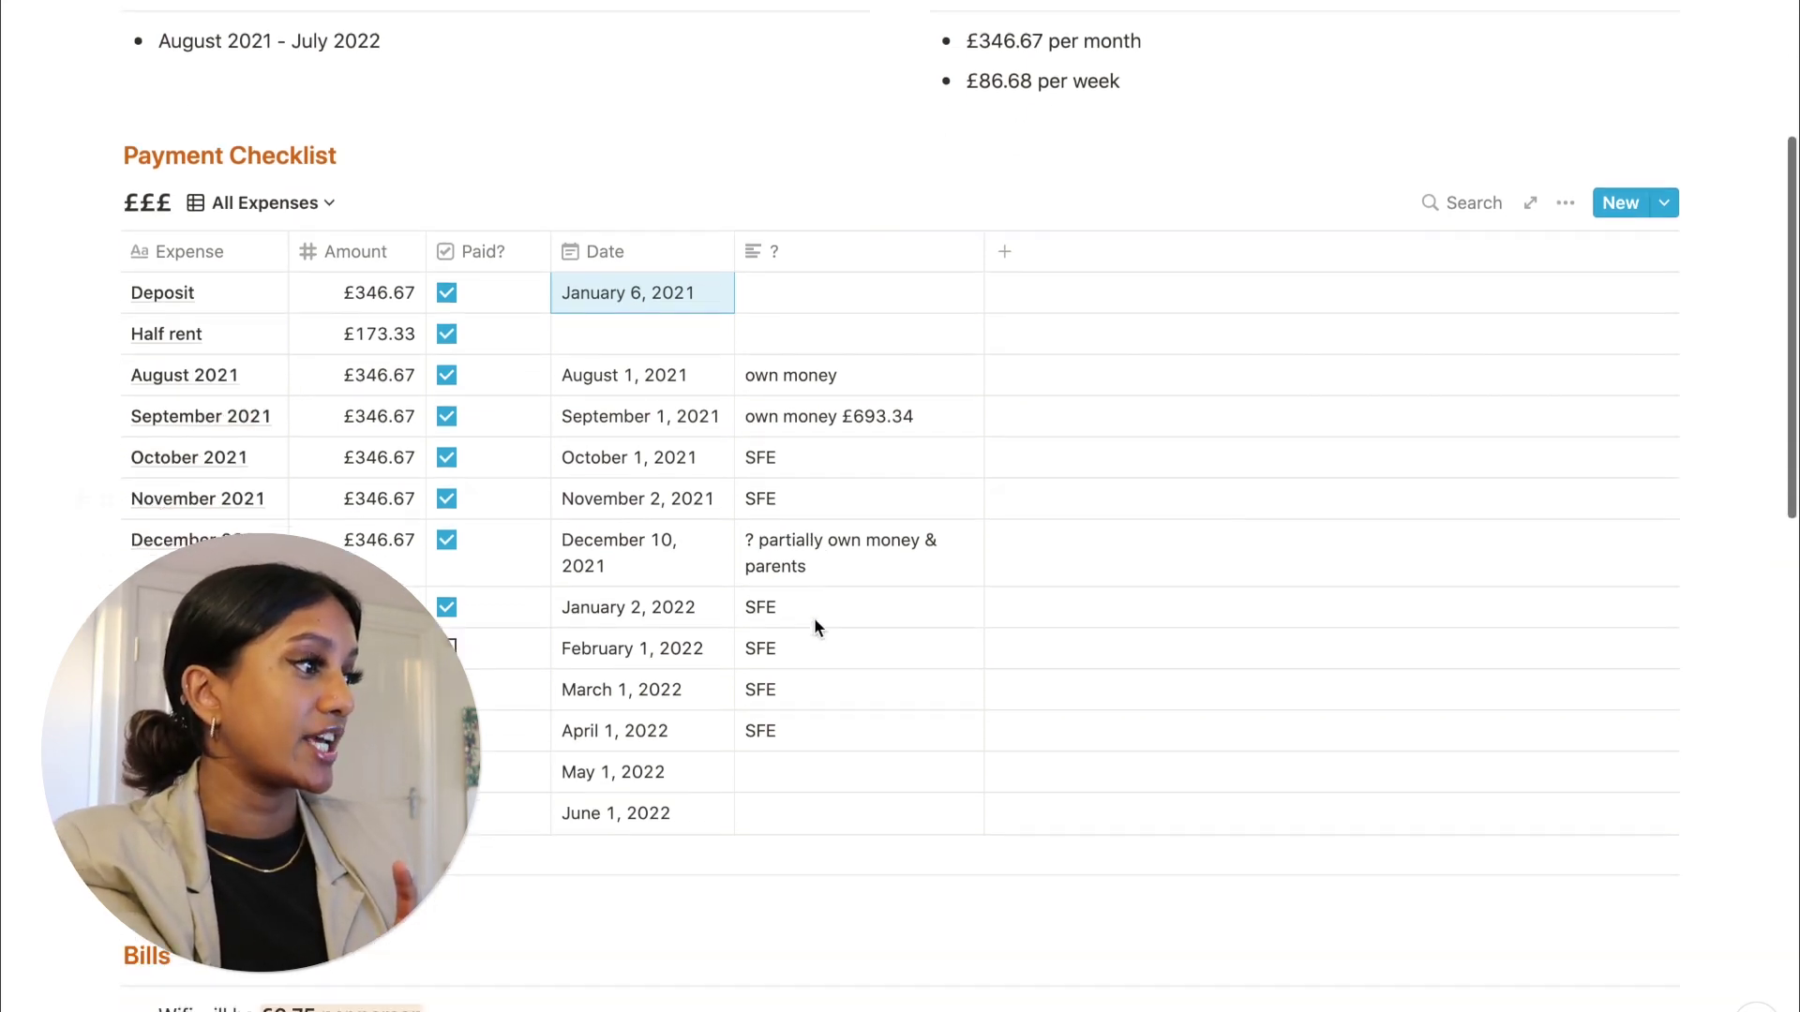
pyautogui.scroll(-4, 814, 622)
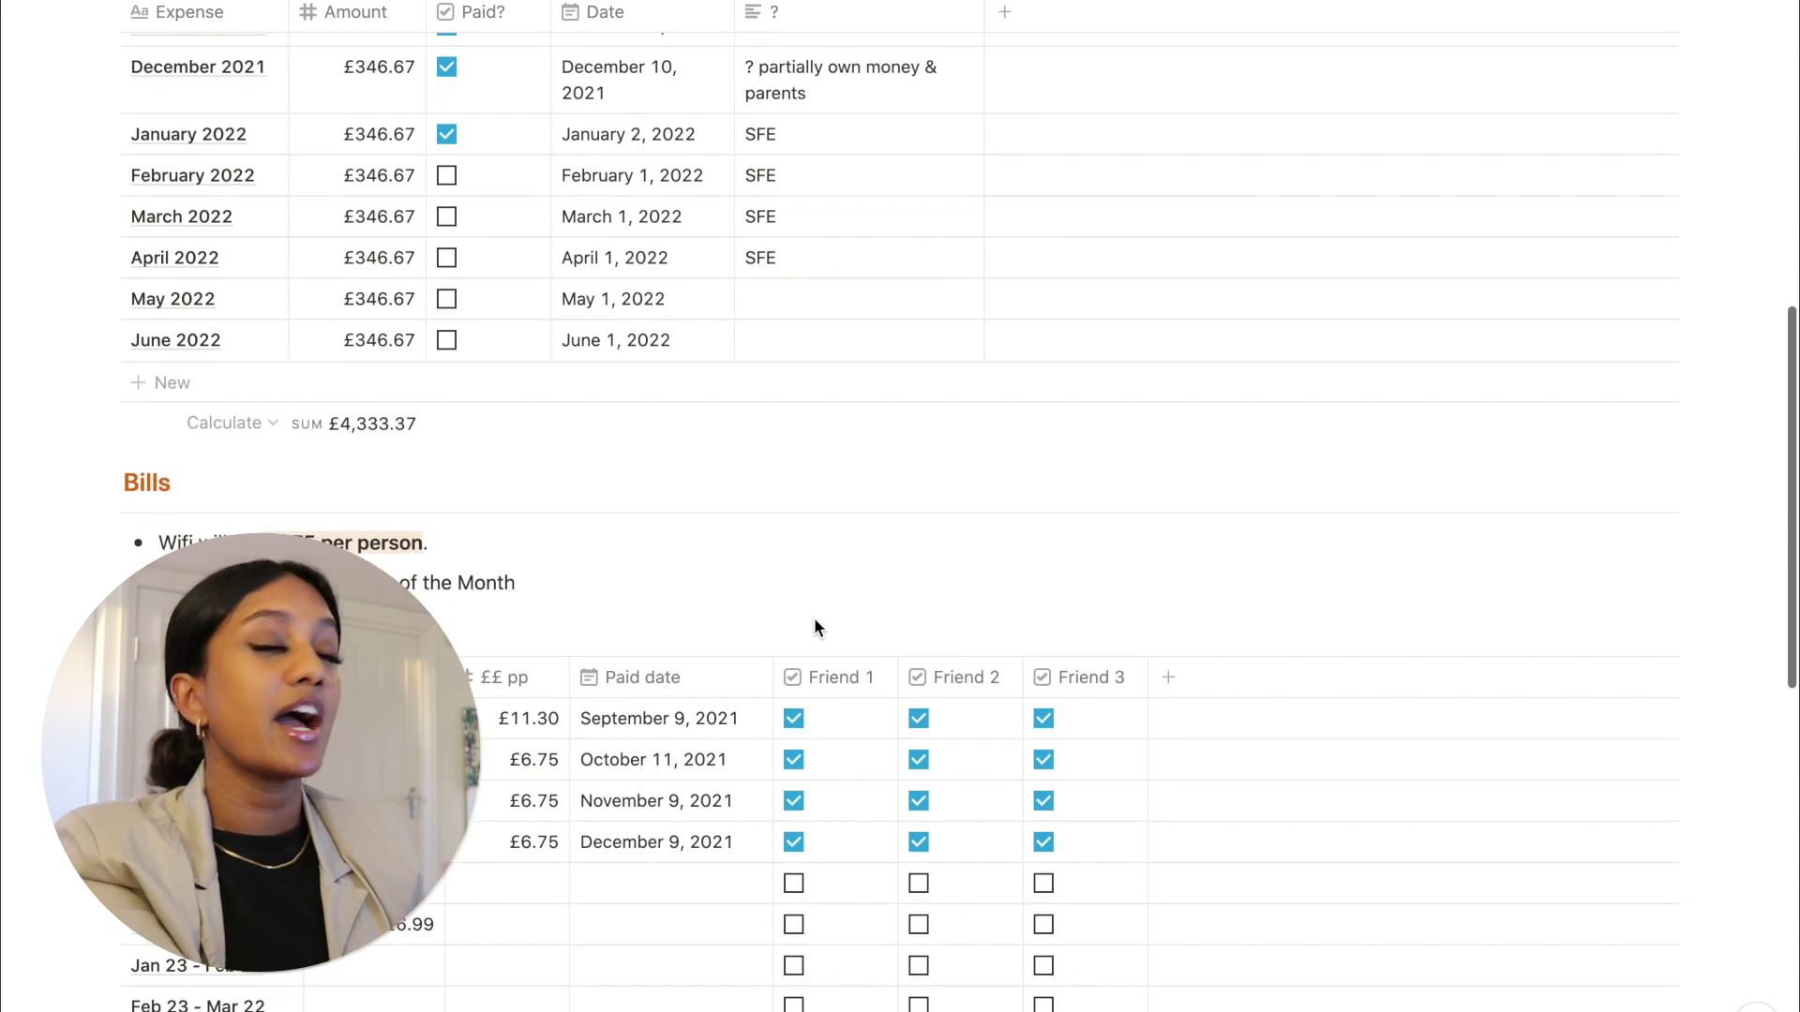
pyautogui.scroll(-2, 815, 622)
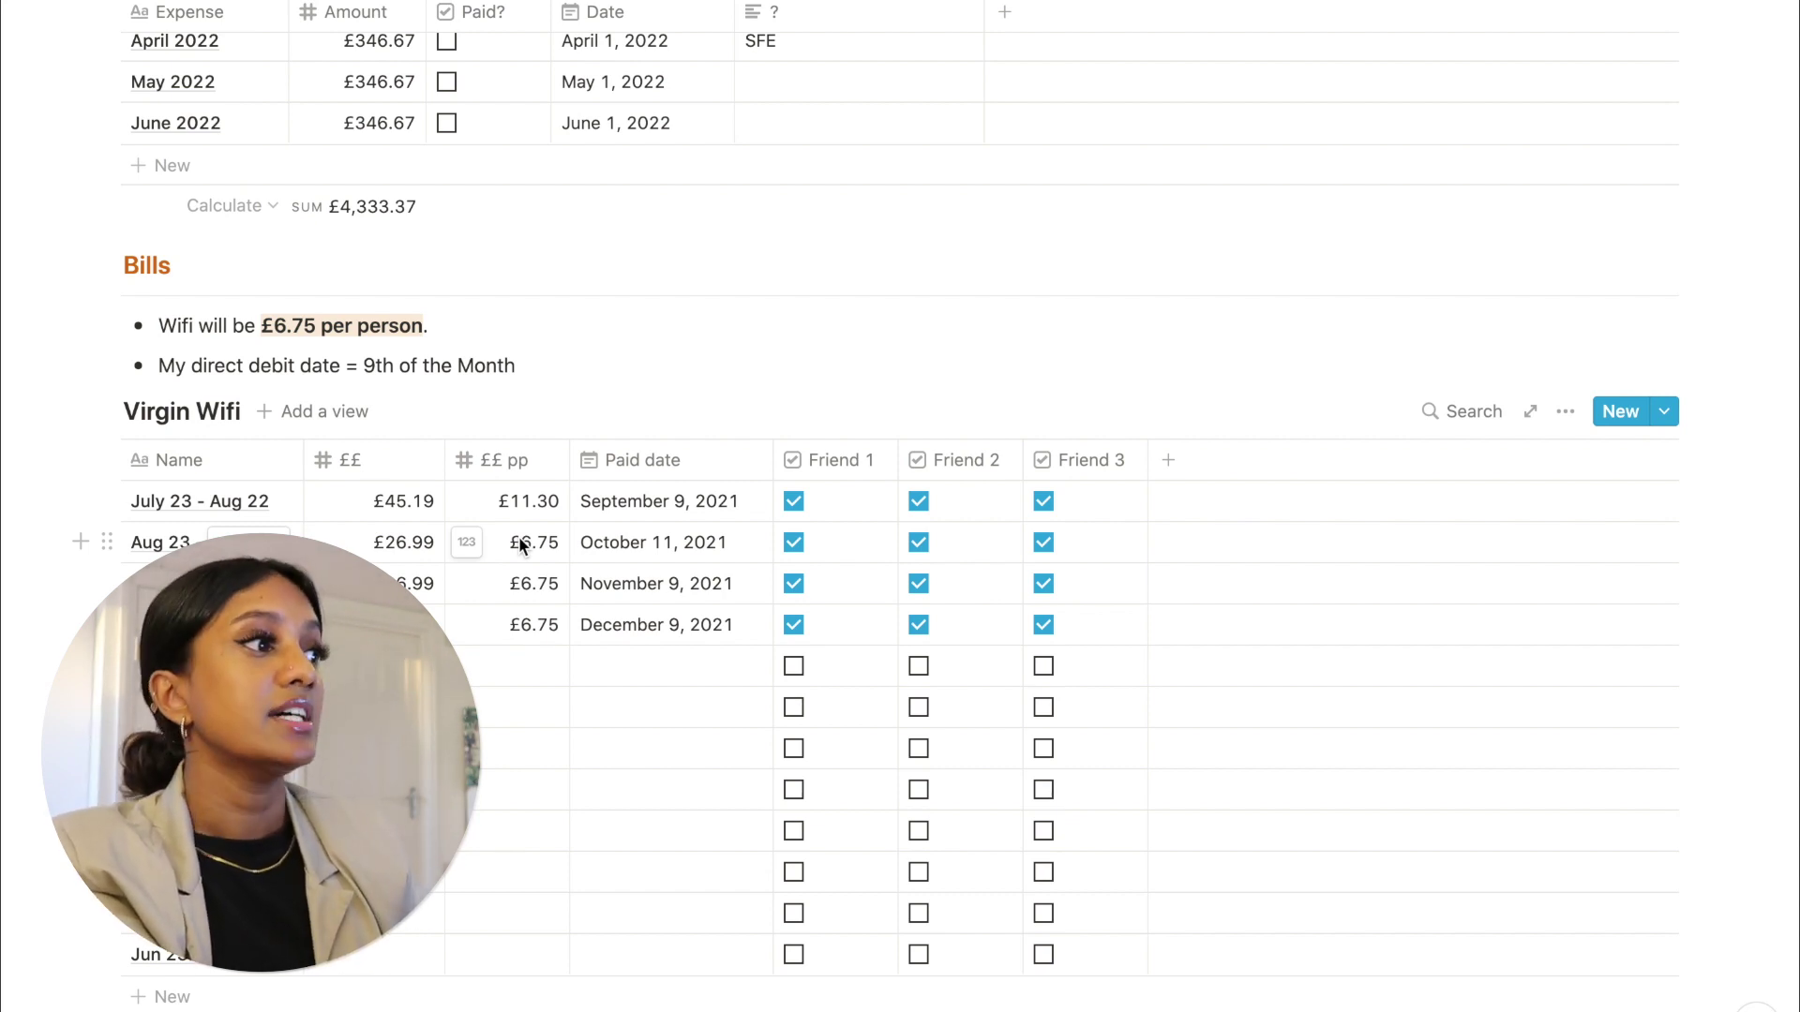
pyautogui.click(615, 661)
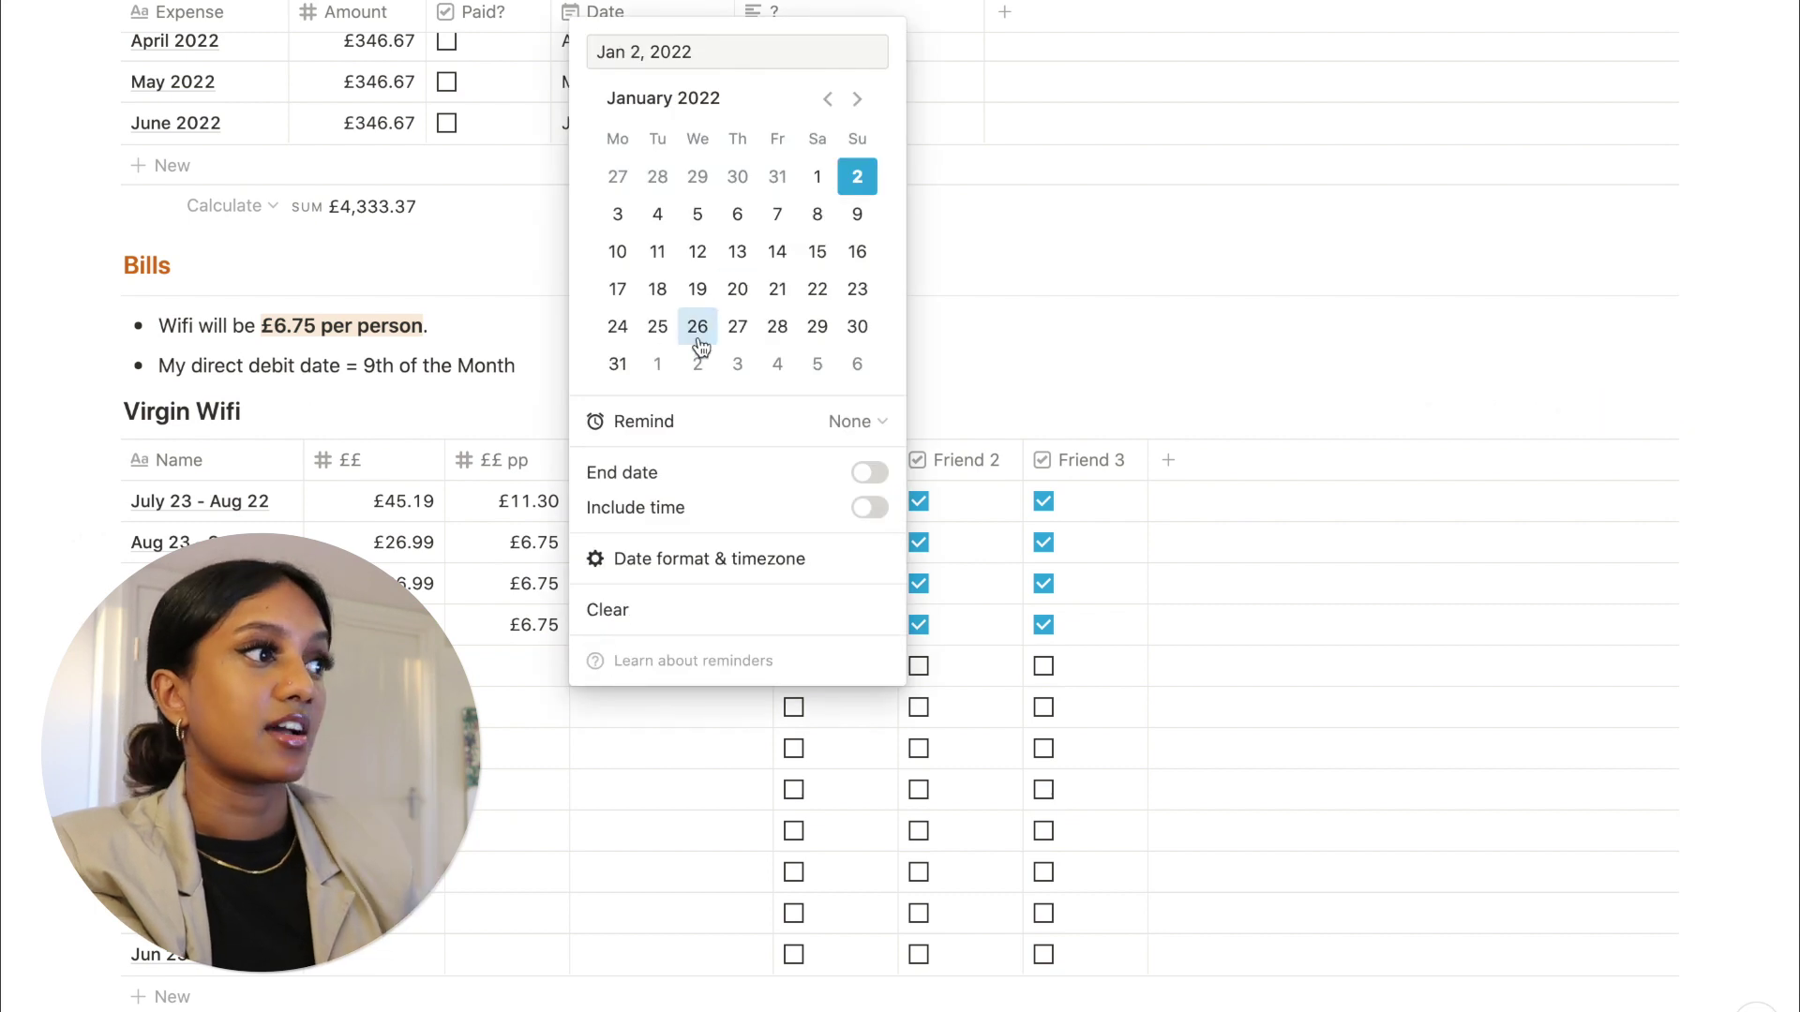
pyautogui.click(971, 323)
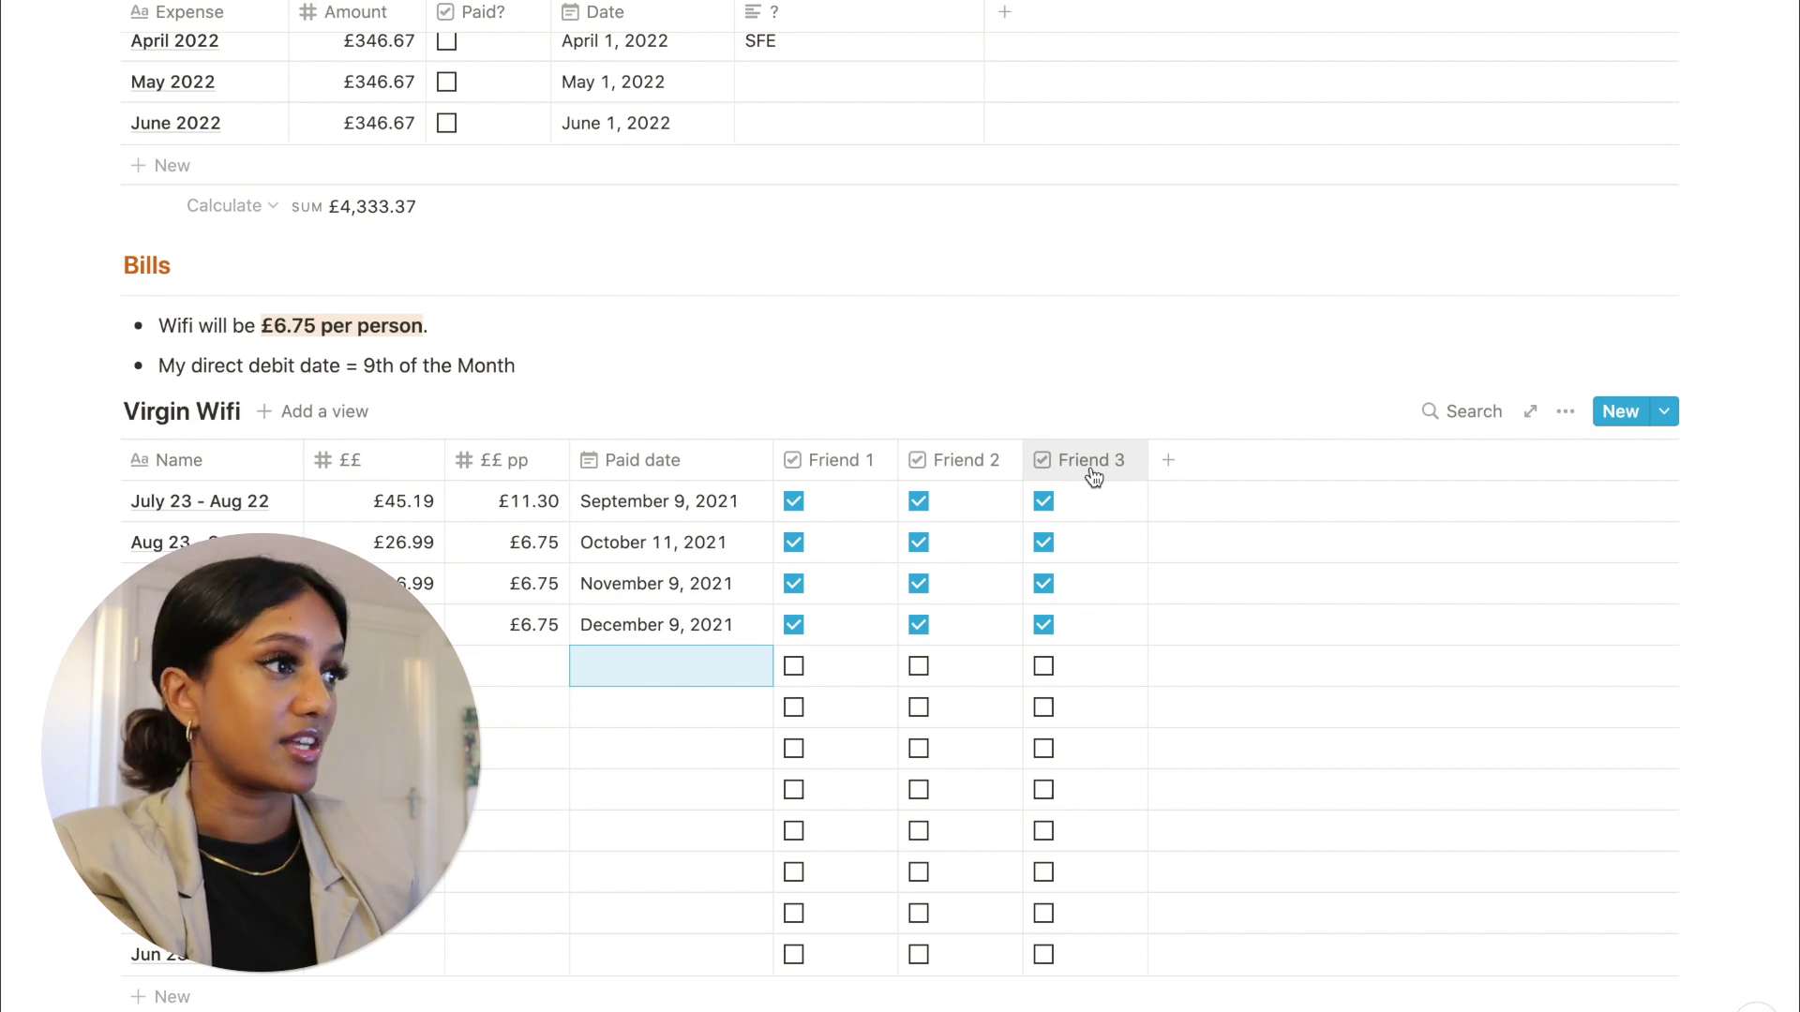
pyautogui.click(795, 666)
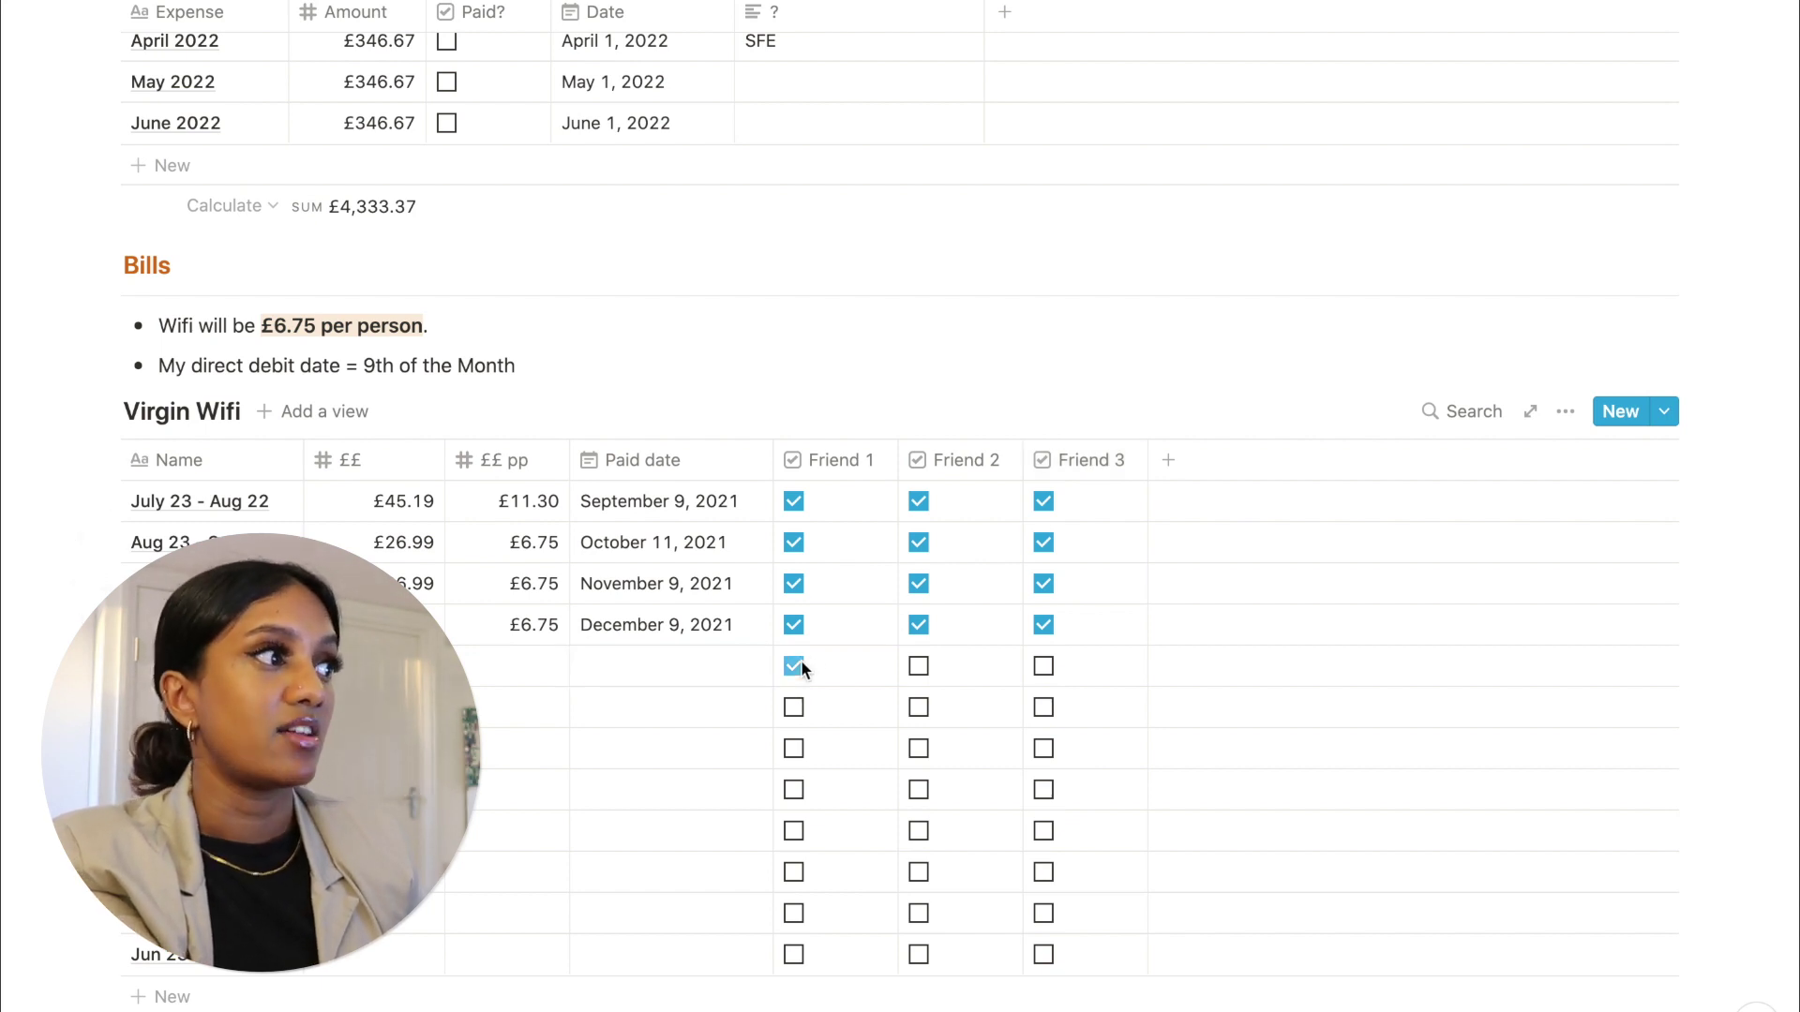
pyautogui.click(1044, 665)
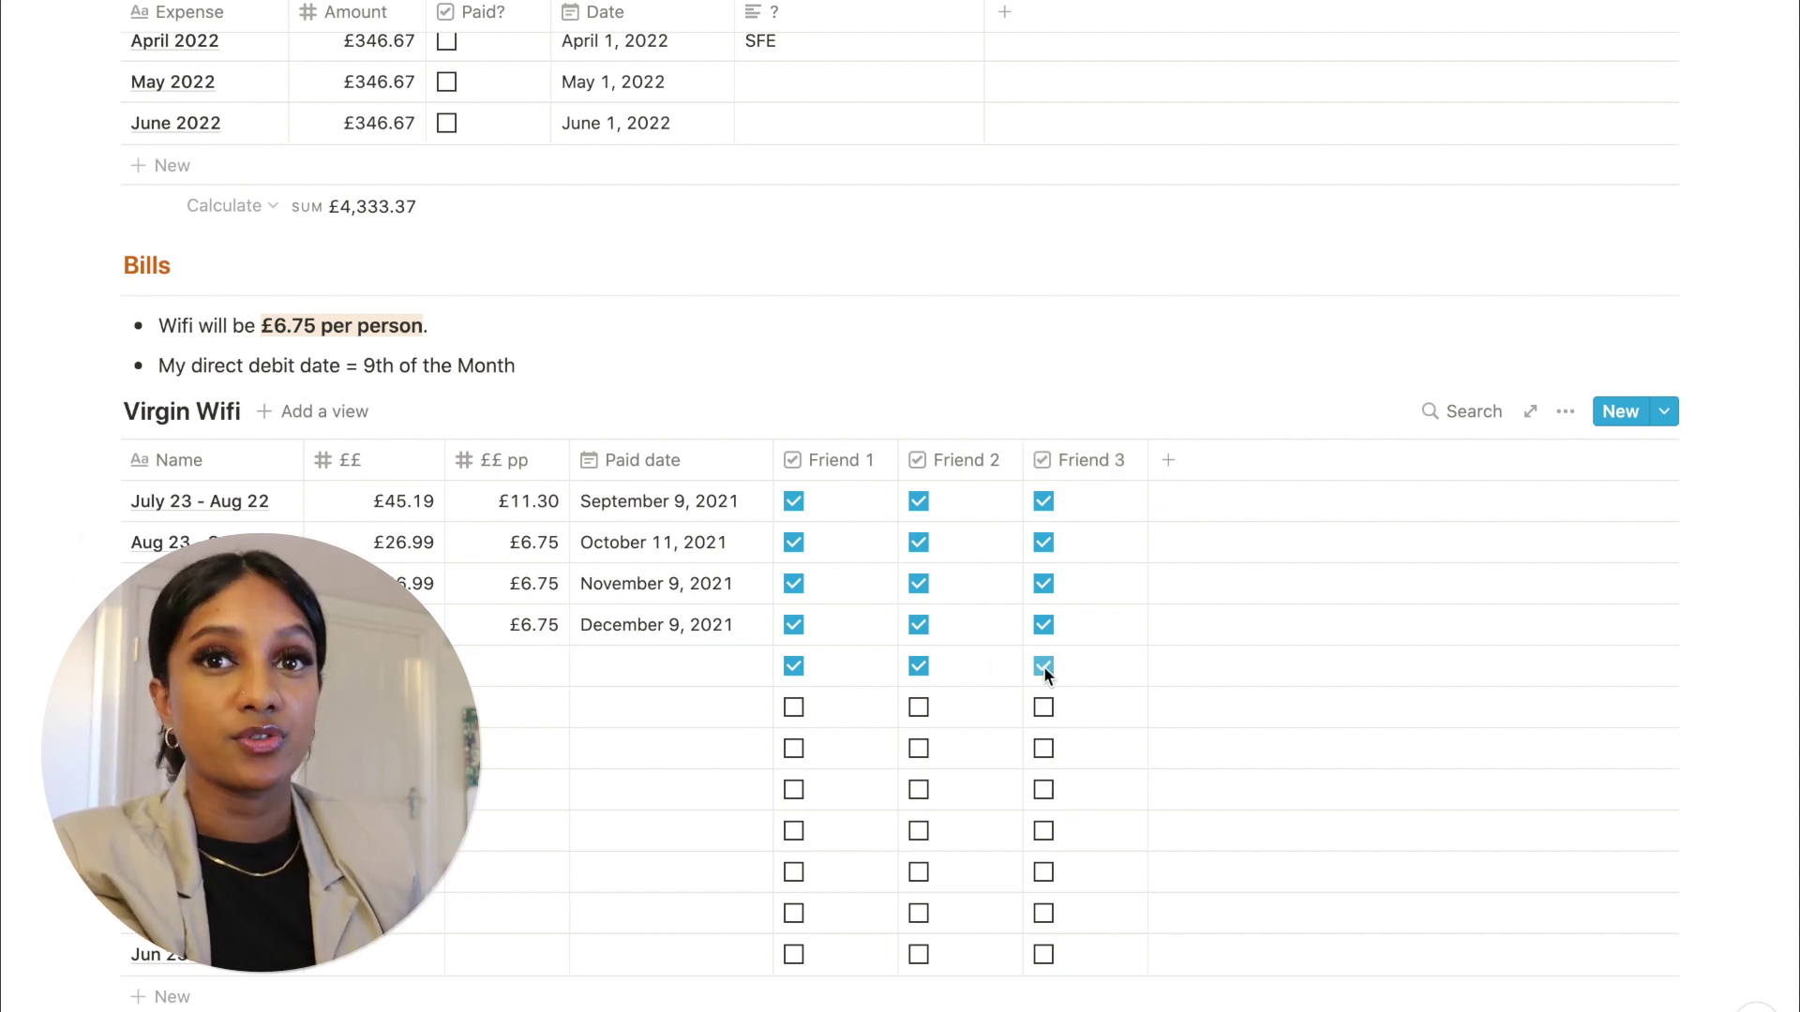
pyautogui.click(1044, 666)
pyautogui.click(919, 666)
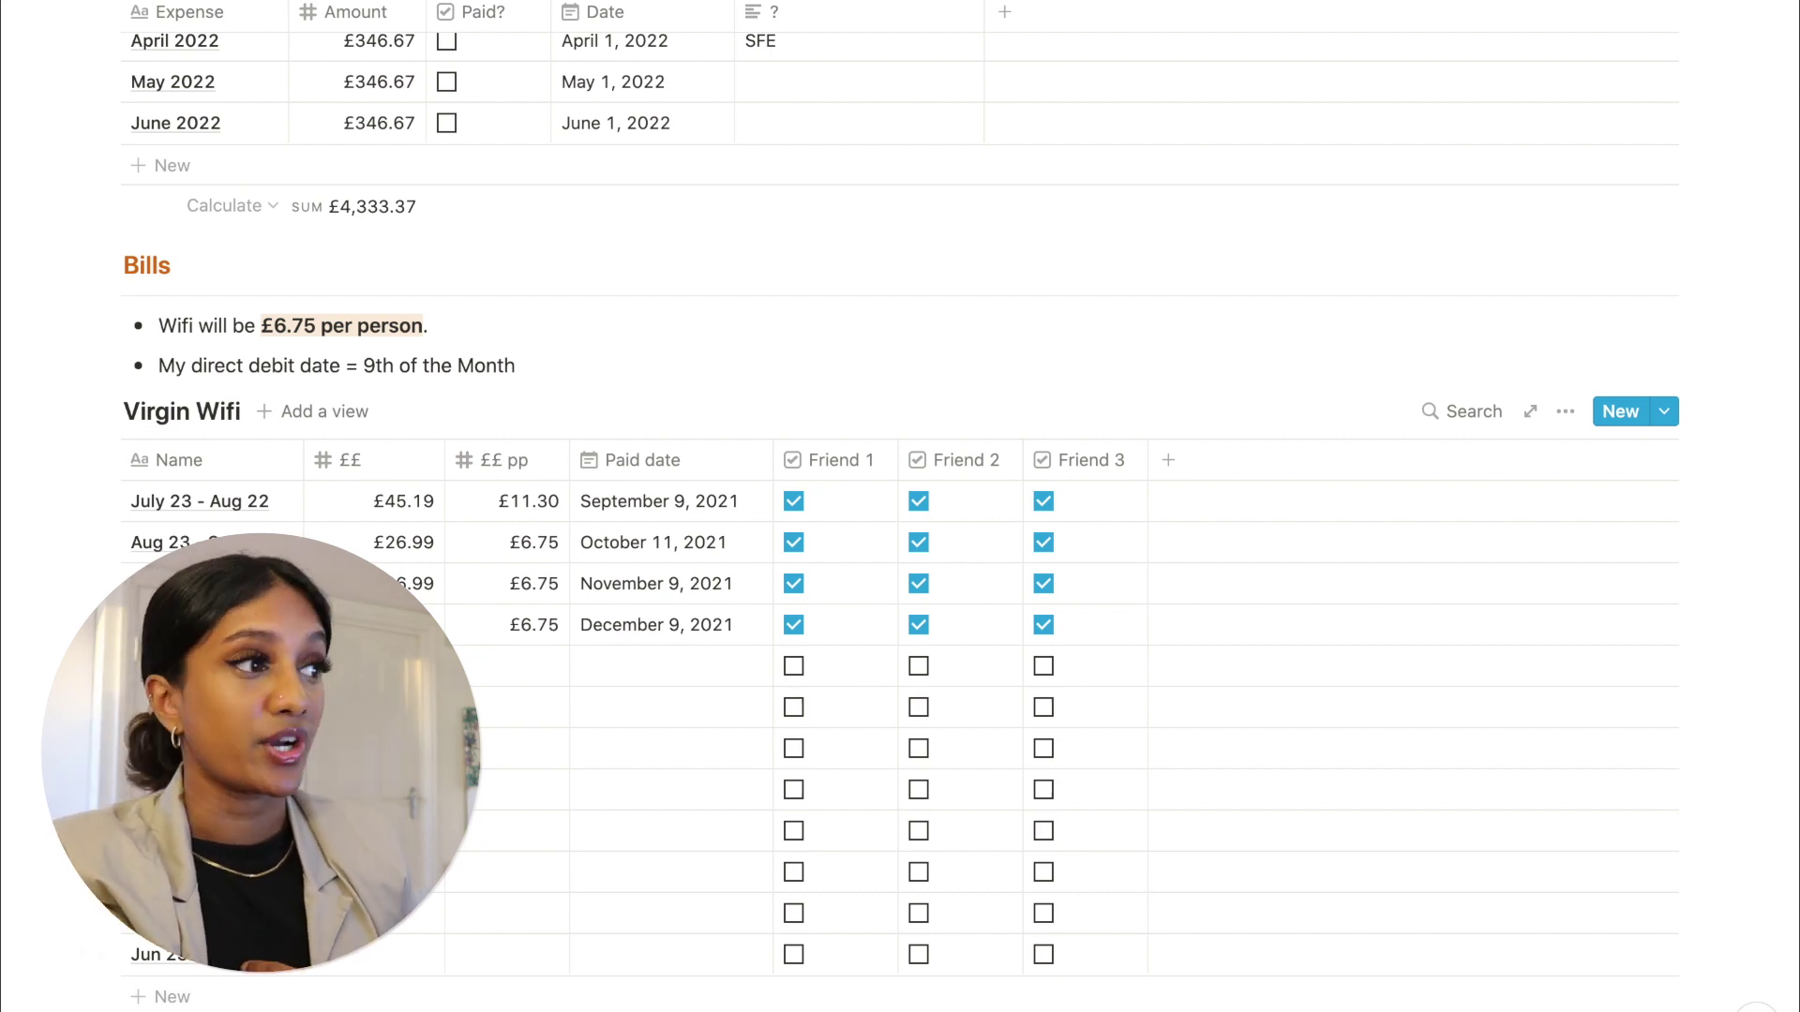
# - Scroll down past the Bills tables on the house page
pyautogui.scroll(-1, 938, 525)
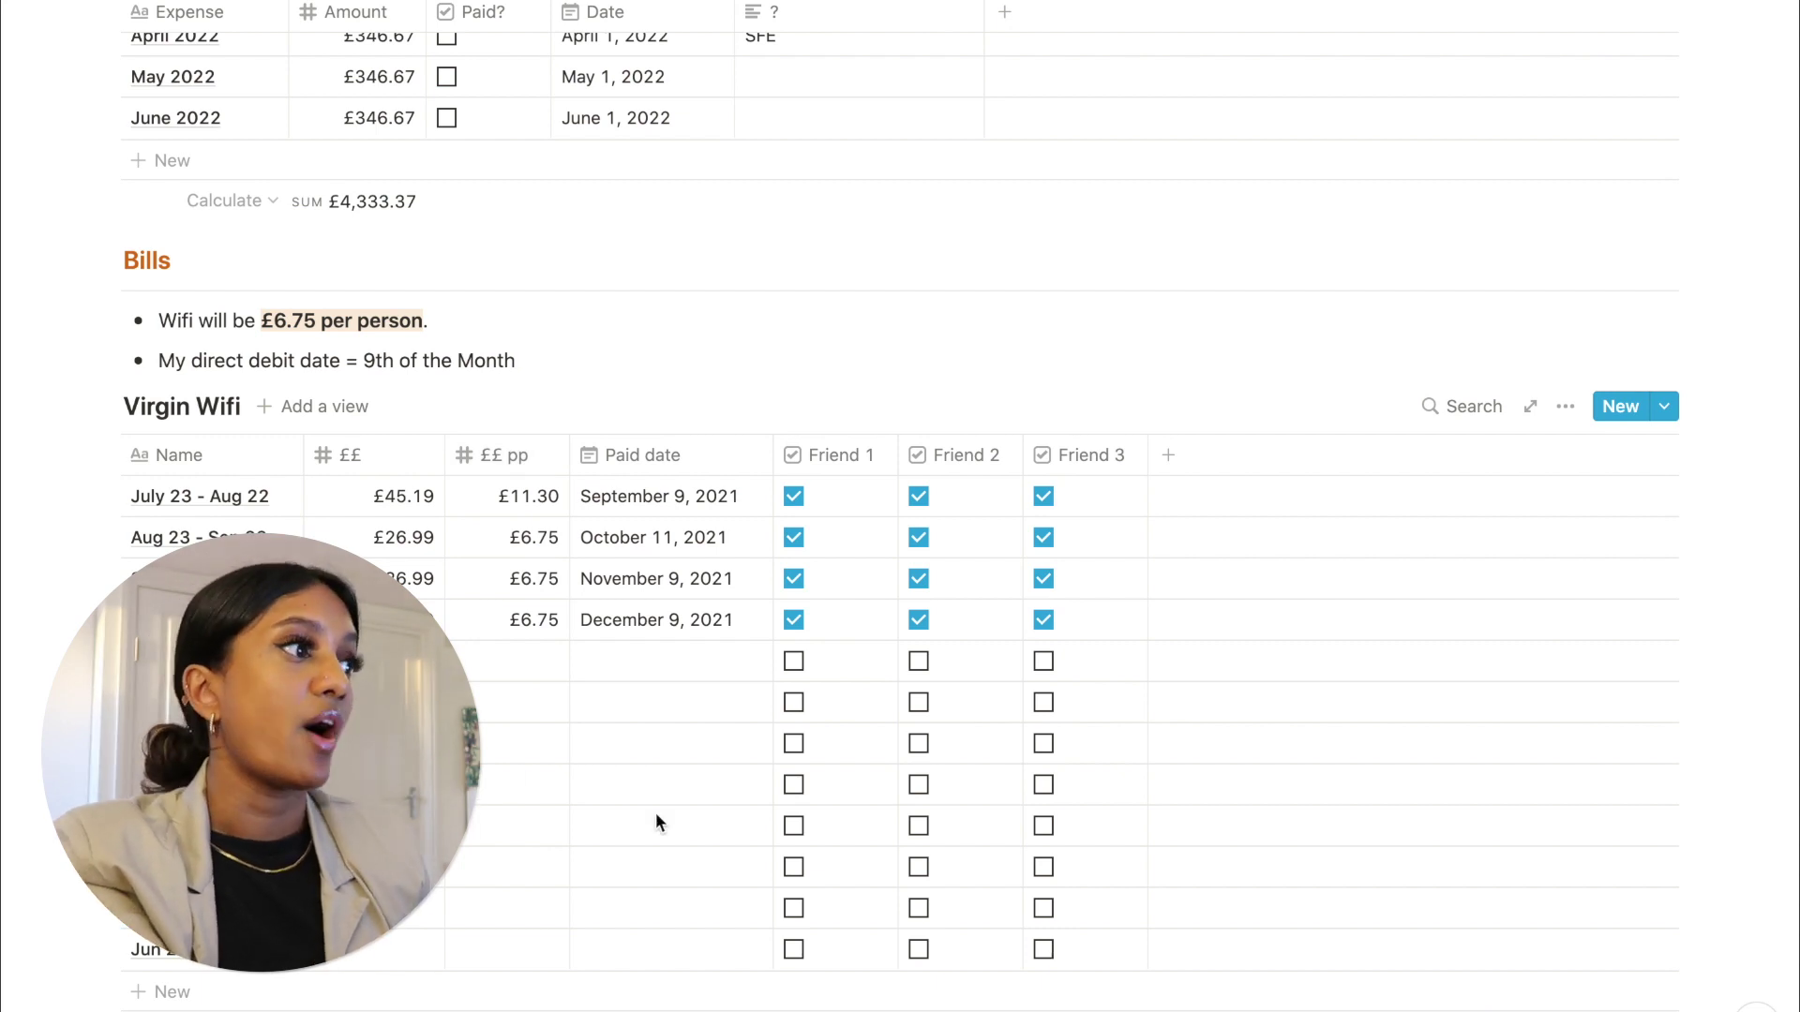
pyautogui.scroll(-5, 657, 821)
pyautogui.scroll(-5, 655, 812)
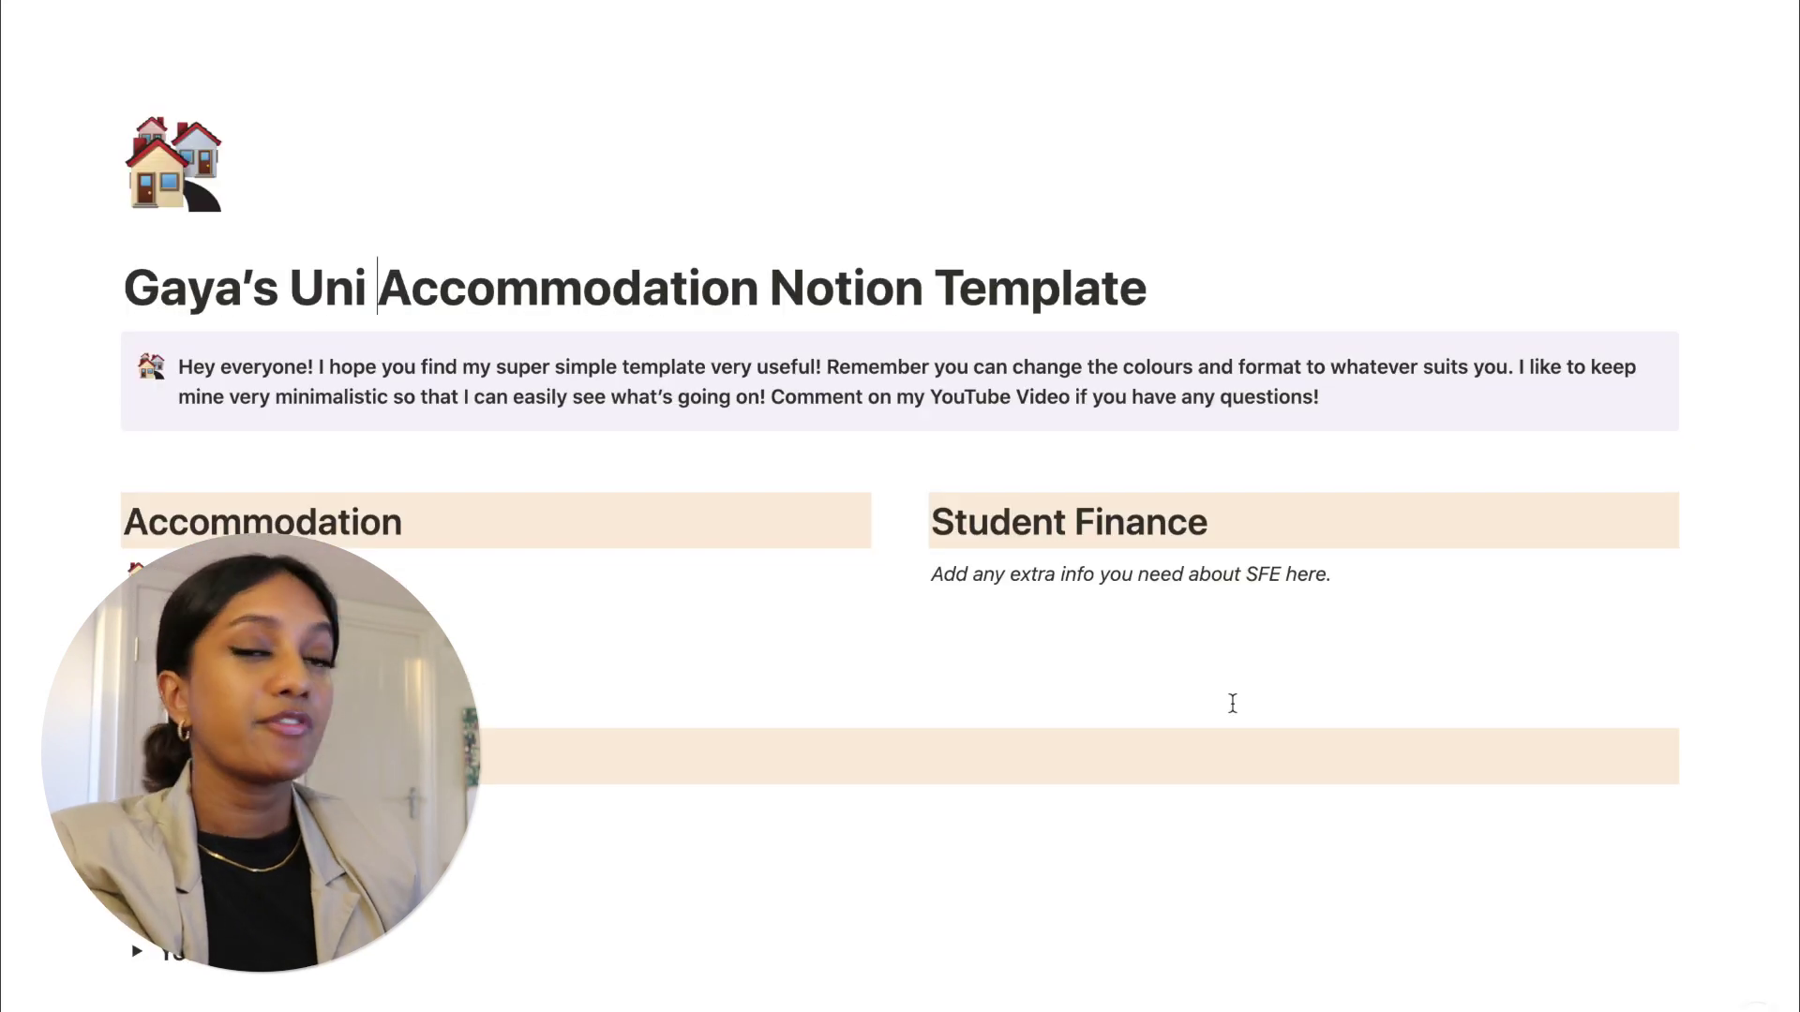
# - Select the template's title text including the word Template, then clear the selection
pyautogui.moveTo(138, 286); pyautogui.dragTo(918, 280)
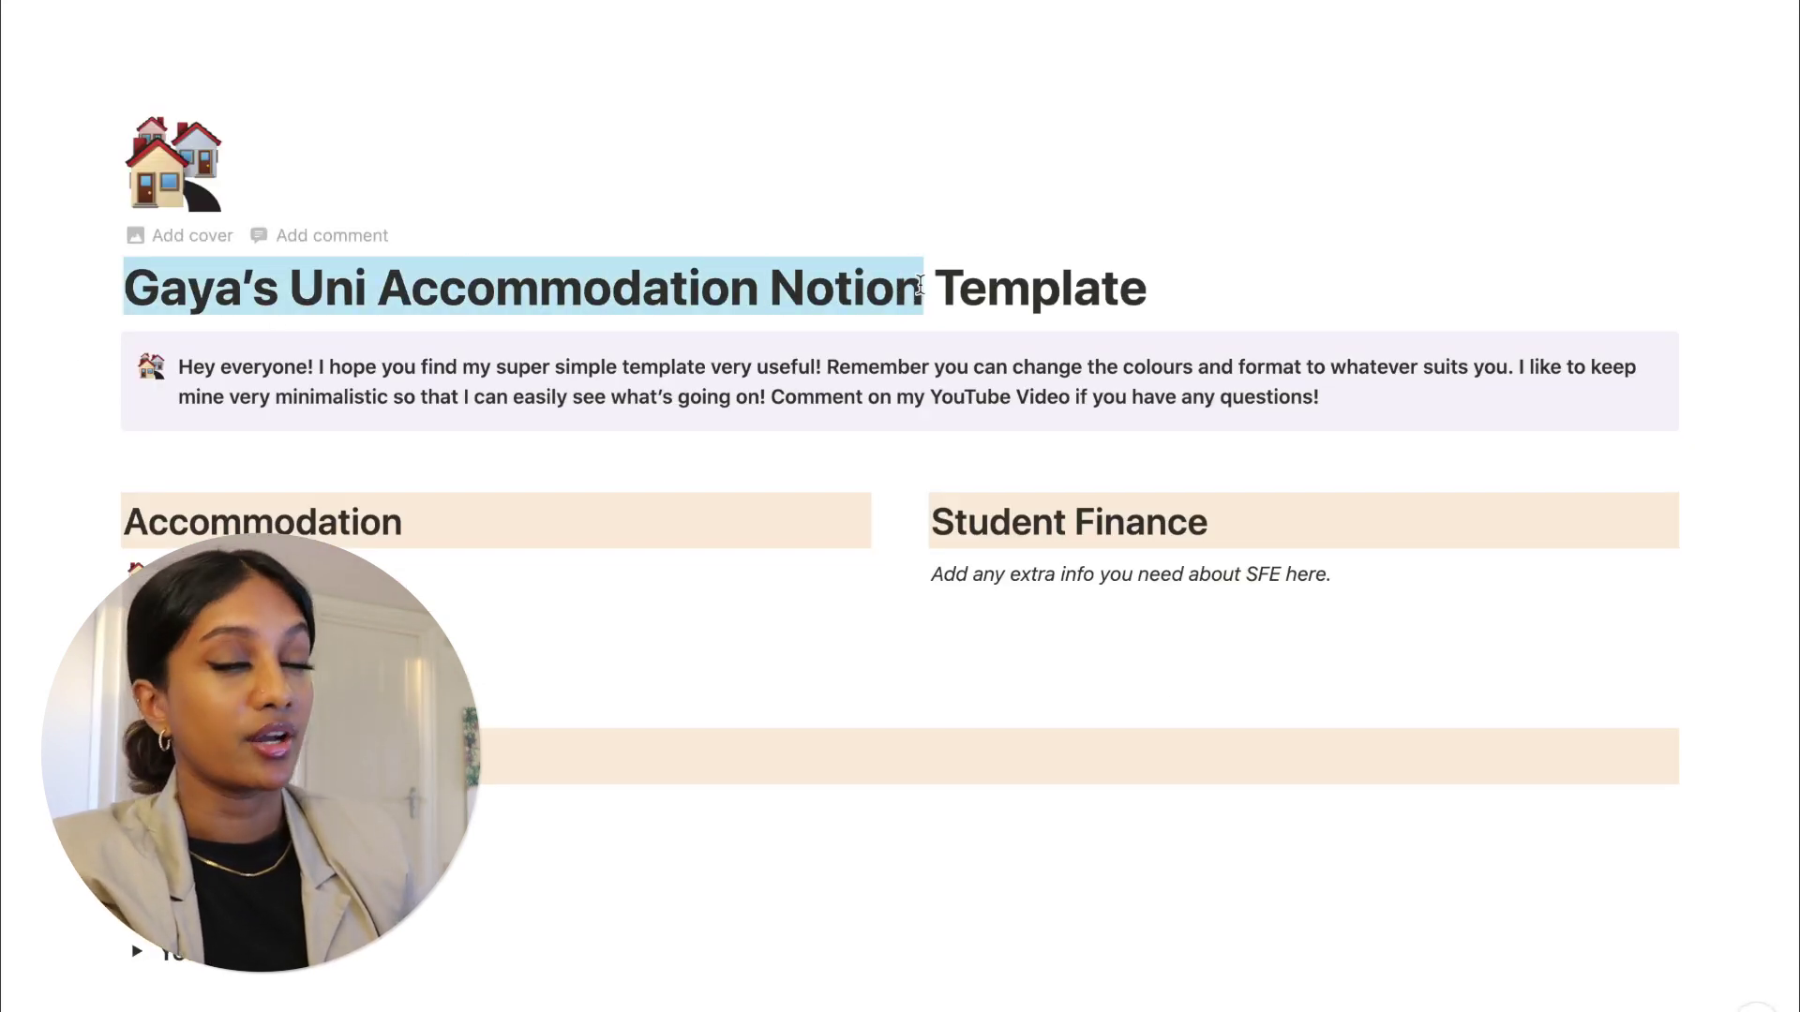
pyautogui.doubleClick(965, 289)
pyautogui.click(889, 315)
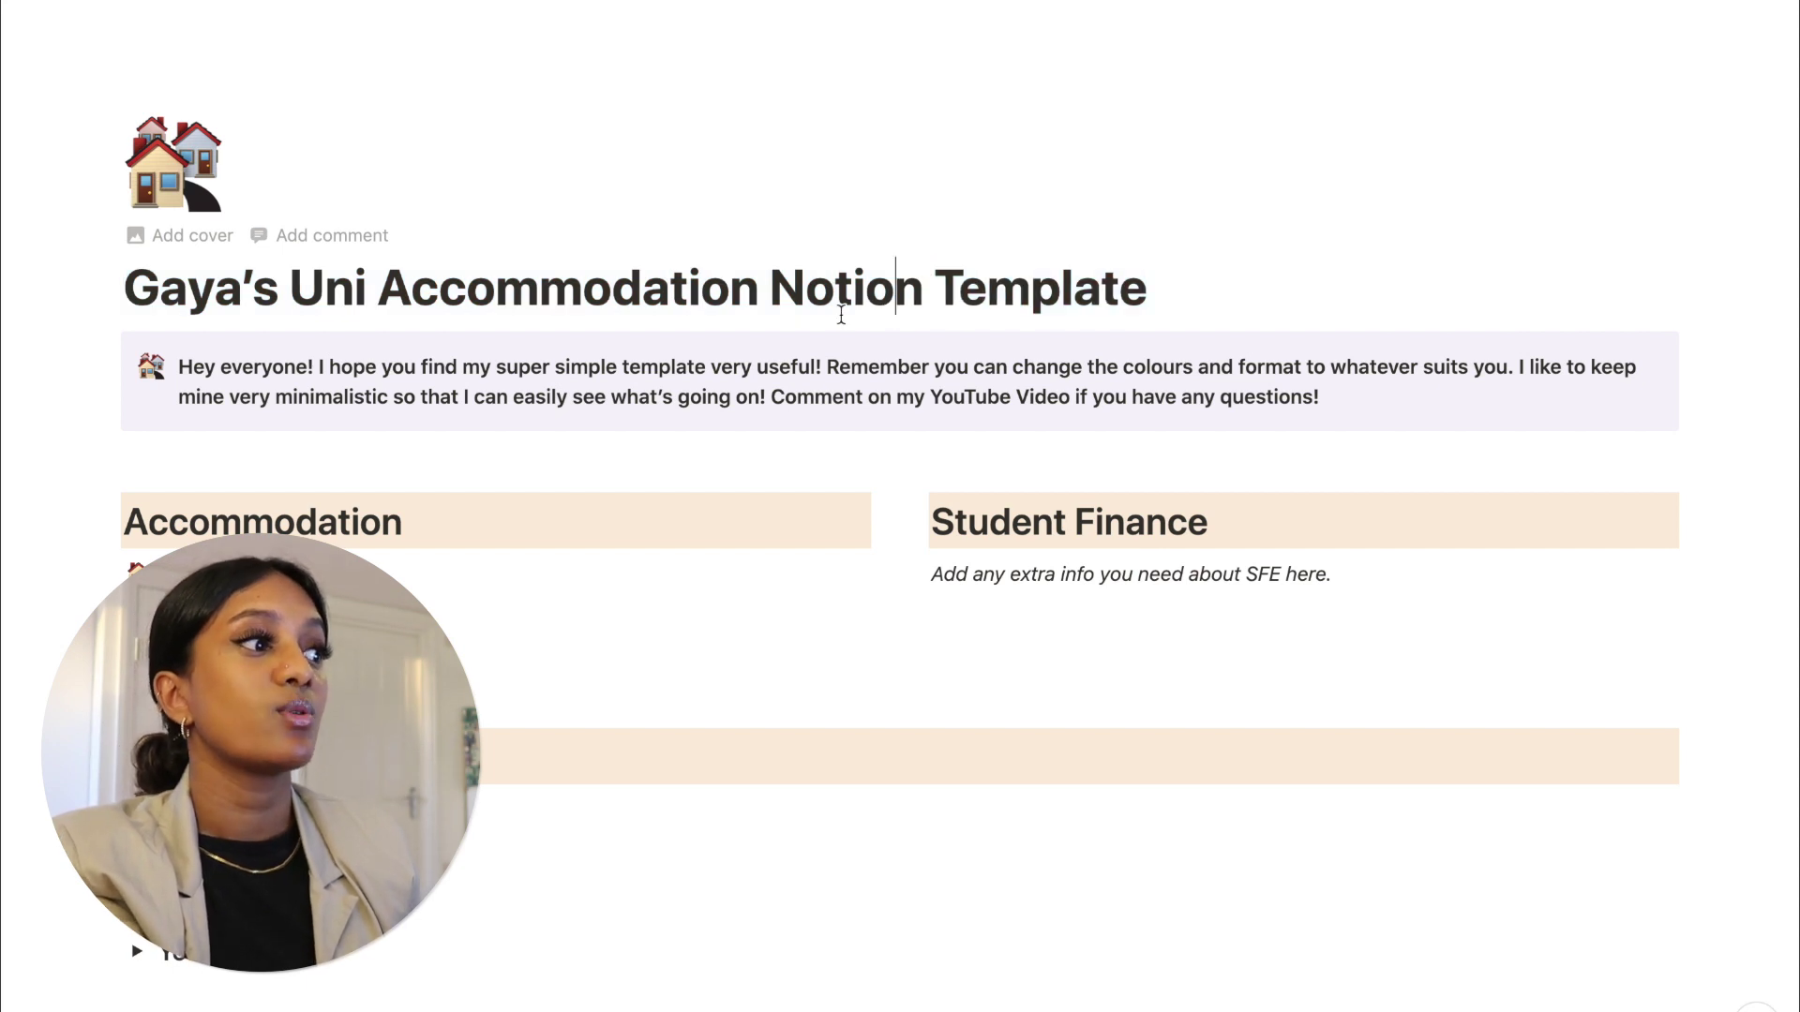
pyautogui.scroll(-3, 889, 315)
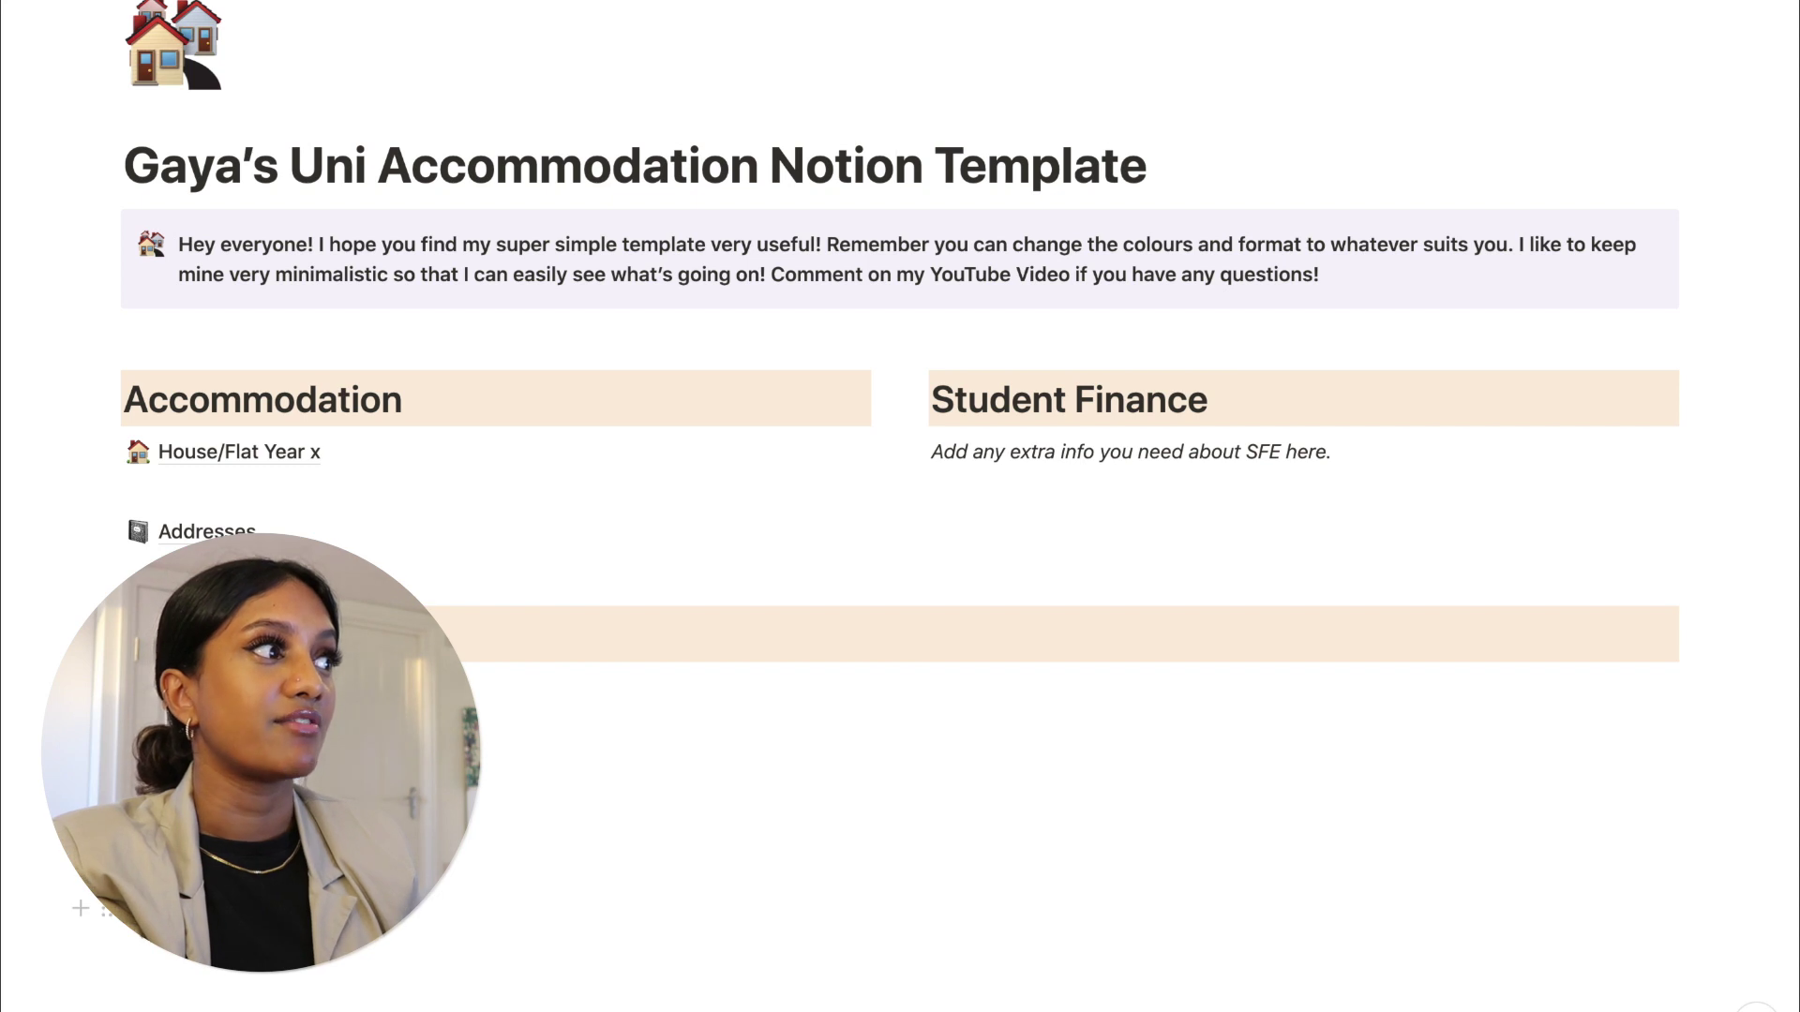
# - View the Addresses sub-page, return home, and open the House/Flat Year x sub-page
pyautogui.click(199, 533)
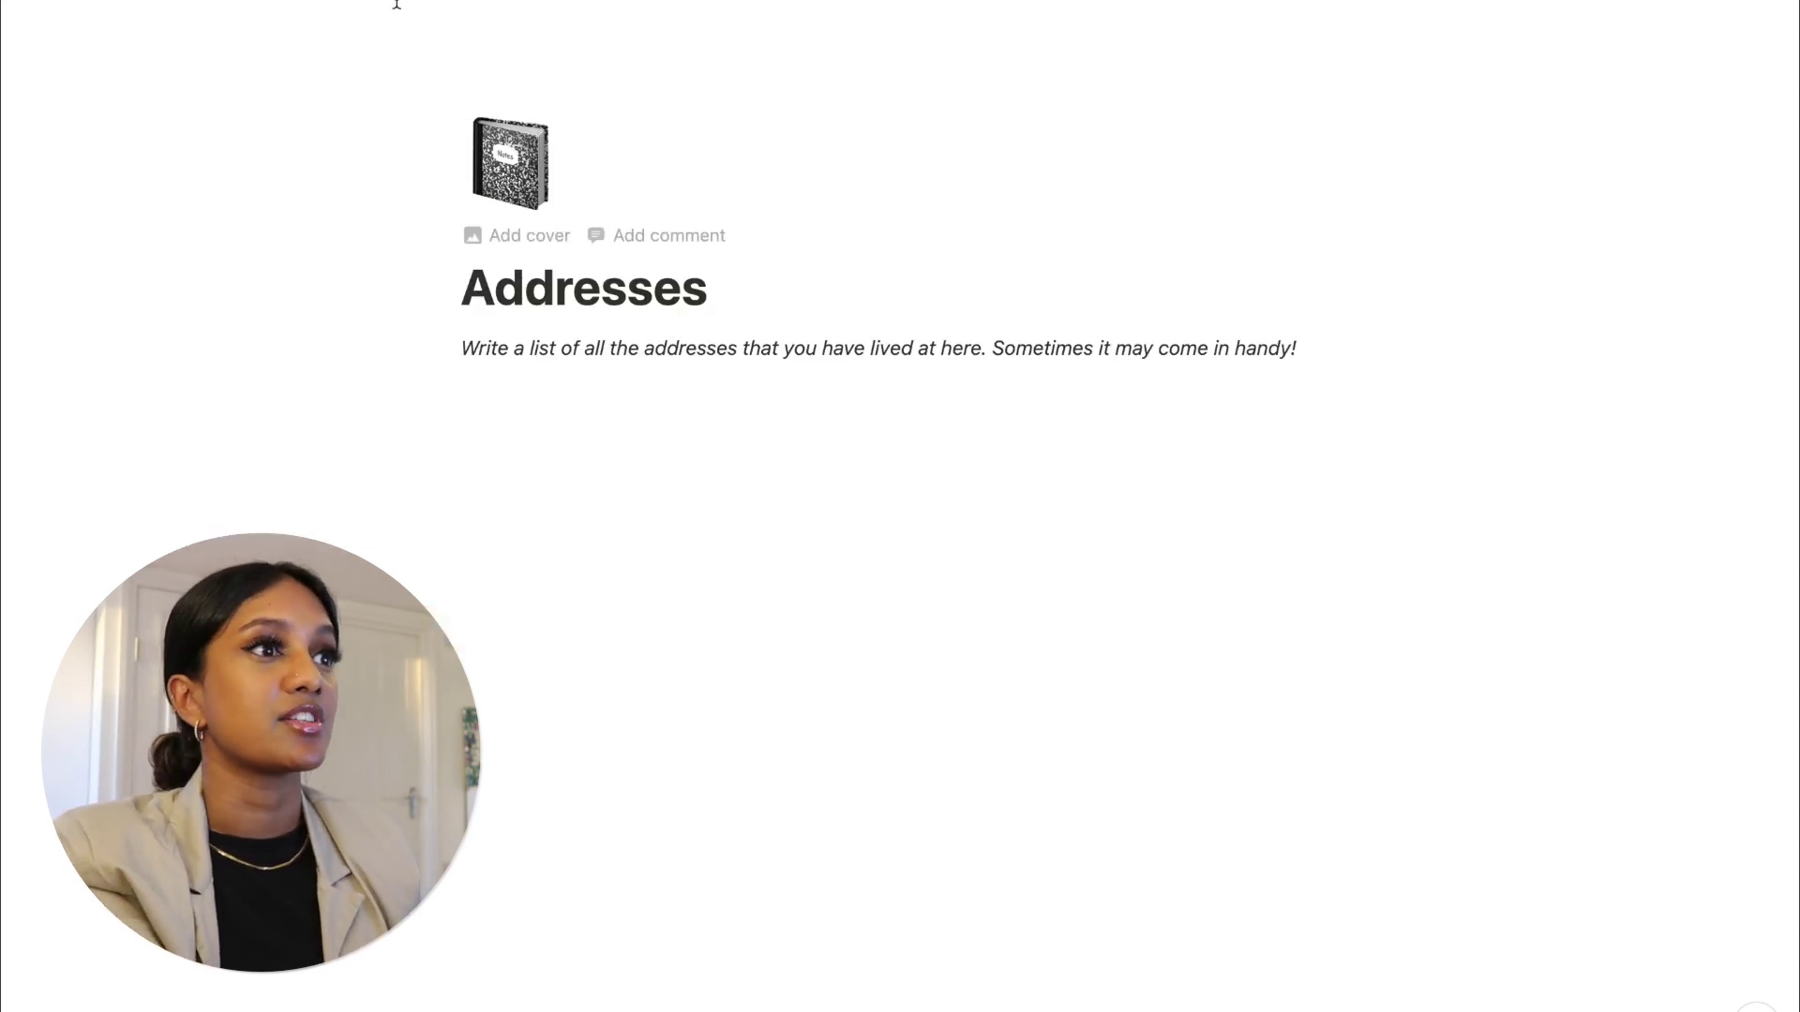
pyautogui.click(397, 5)
pyautogui.click(206, 571)
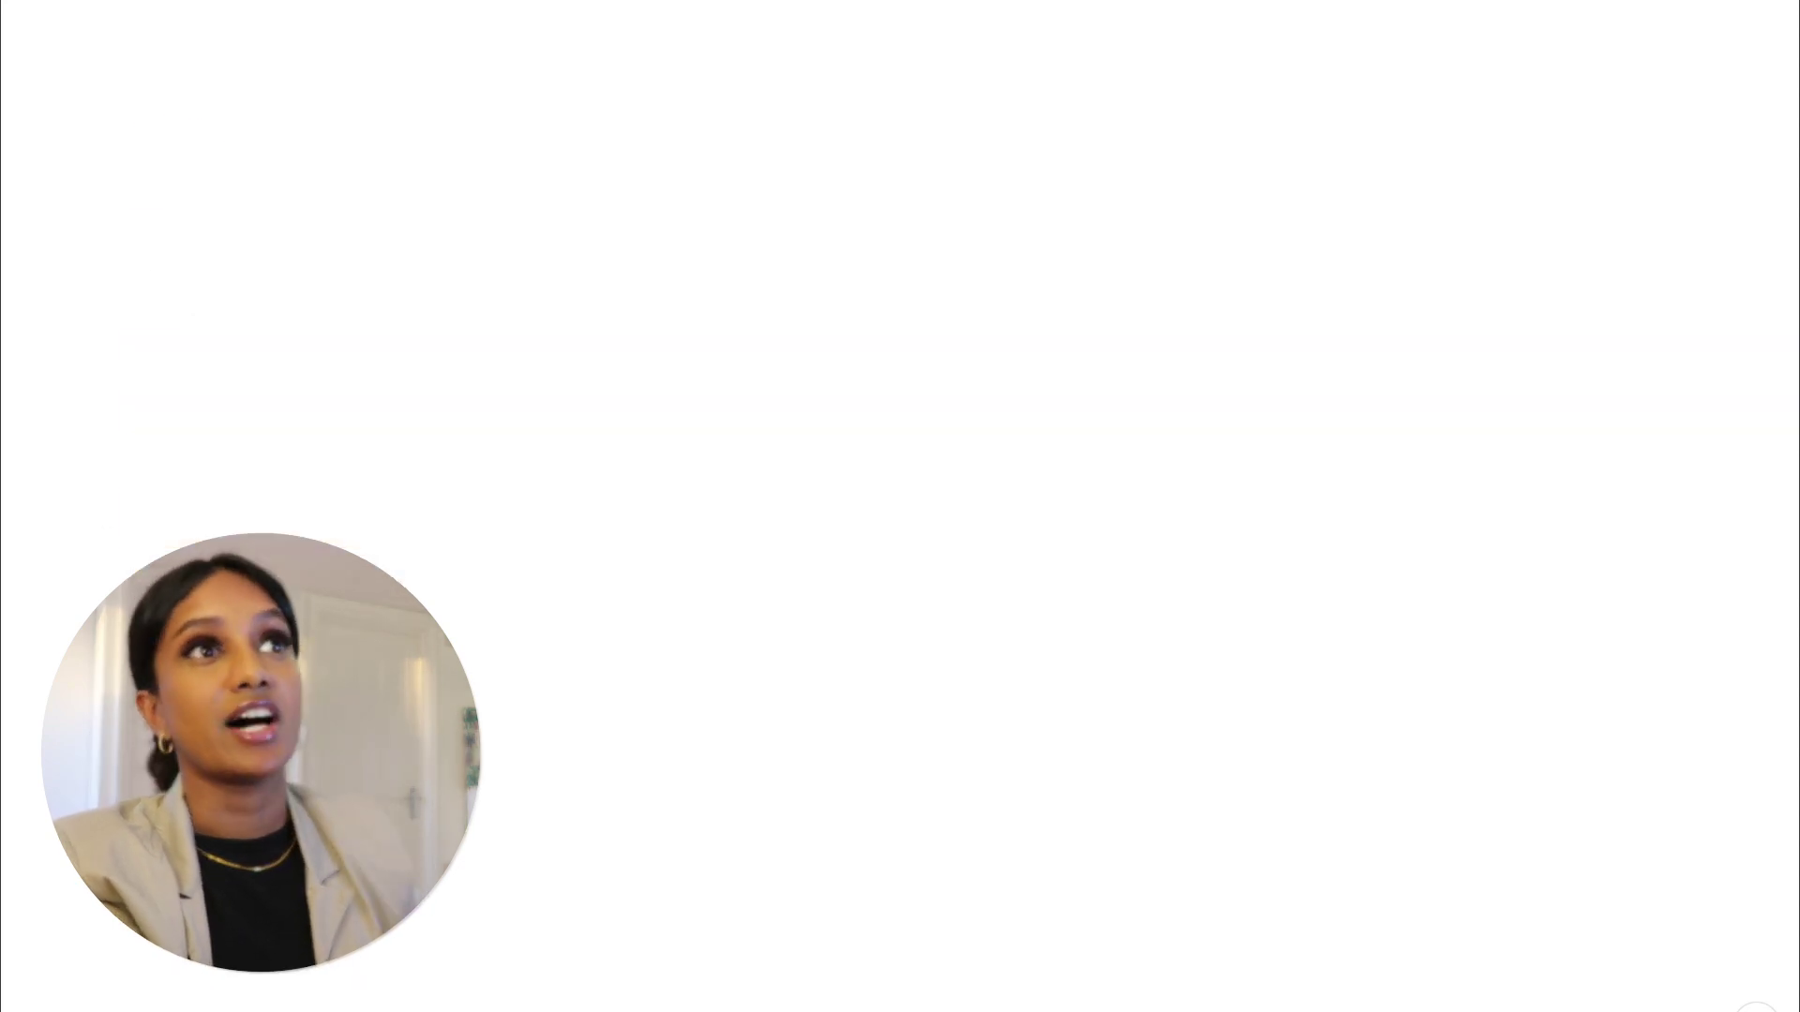
pyautogui.scroll(-5, 900, 507)
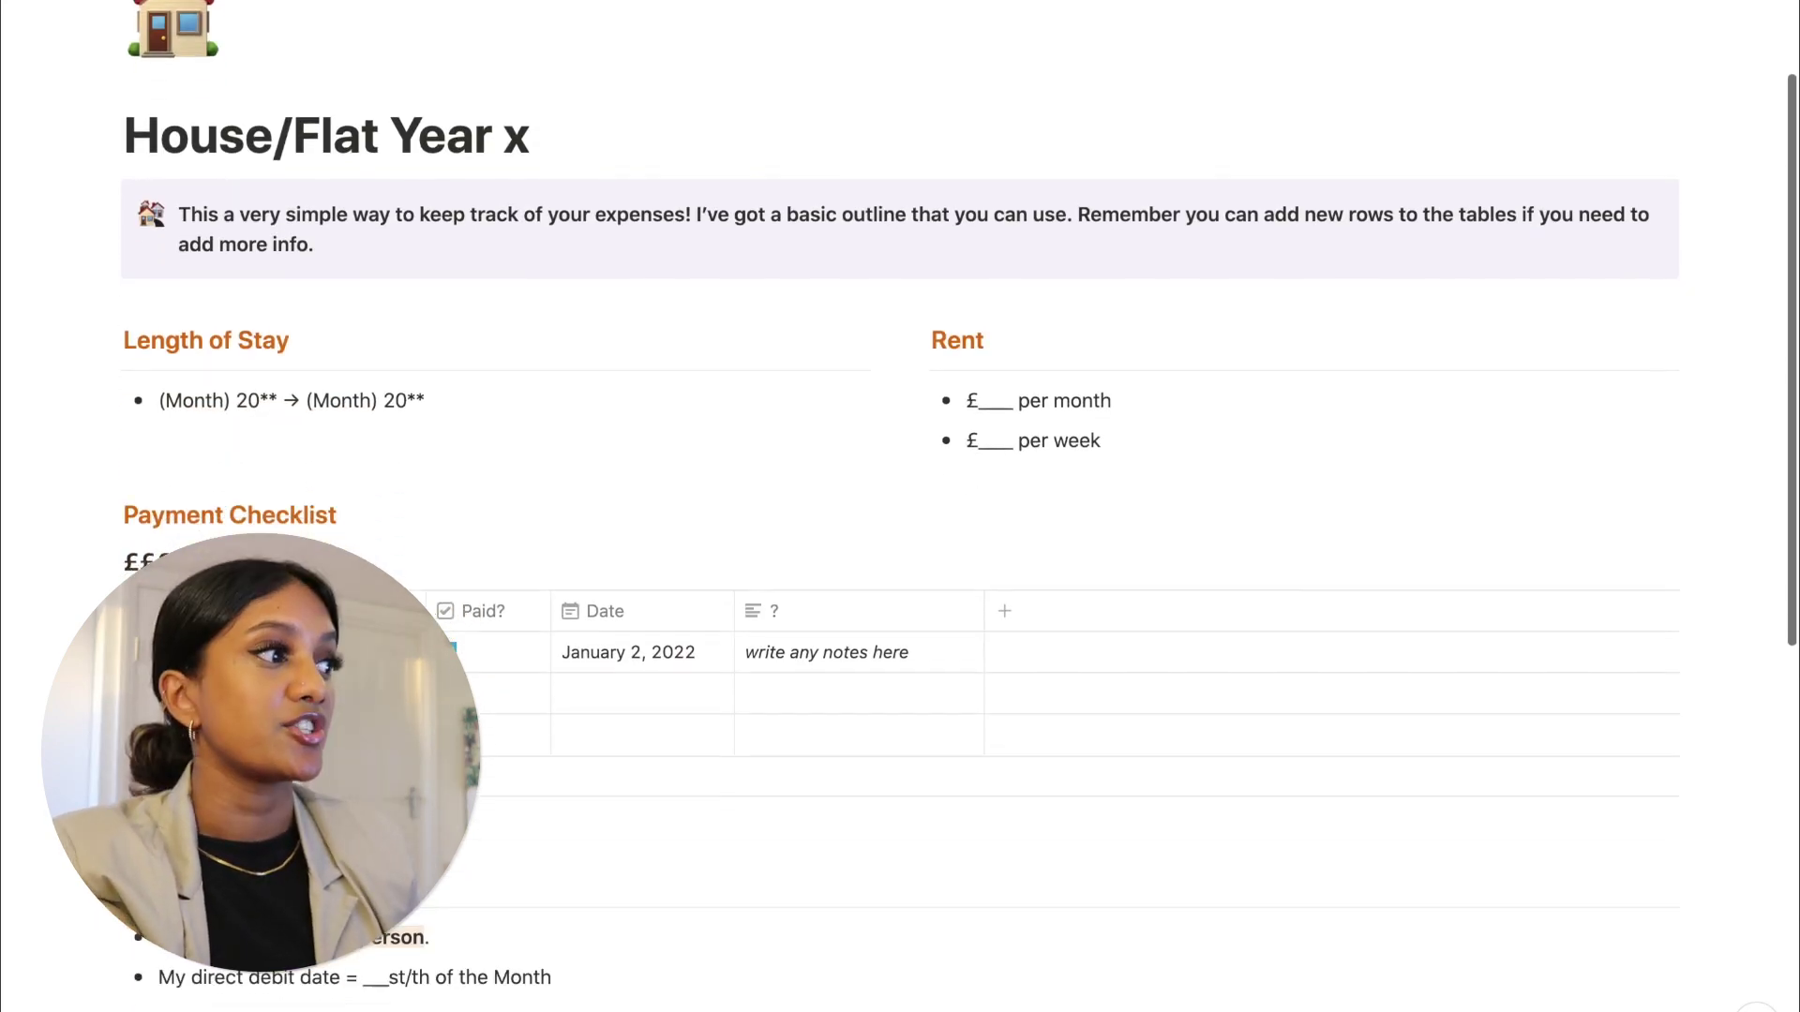
pyautogui.scroll(-2, 900, 506)
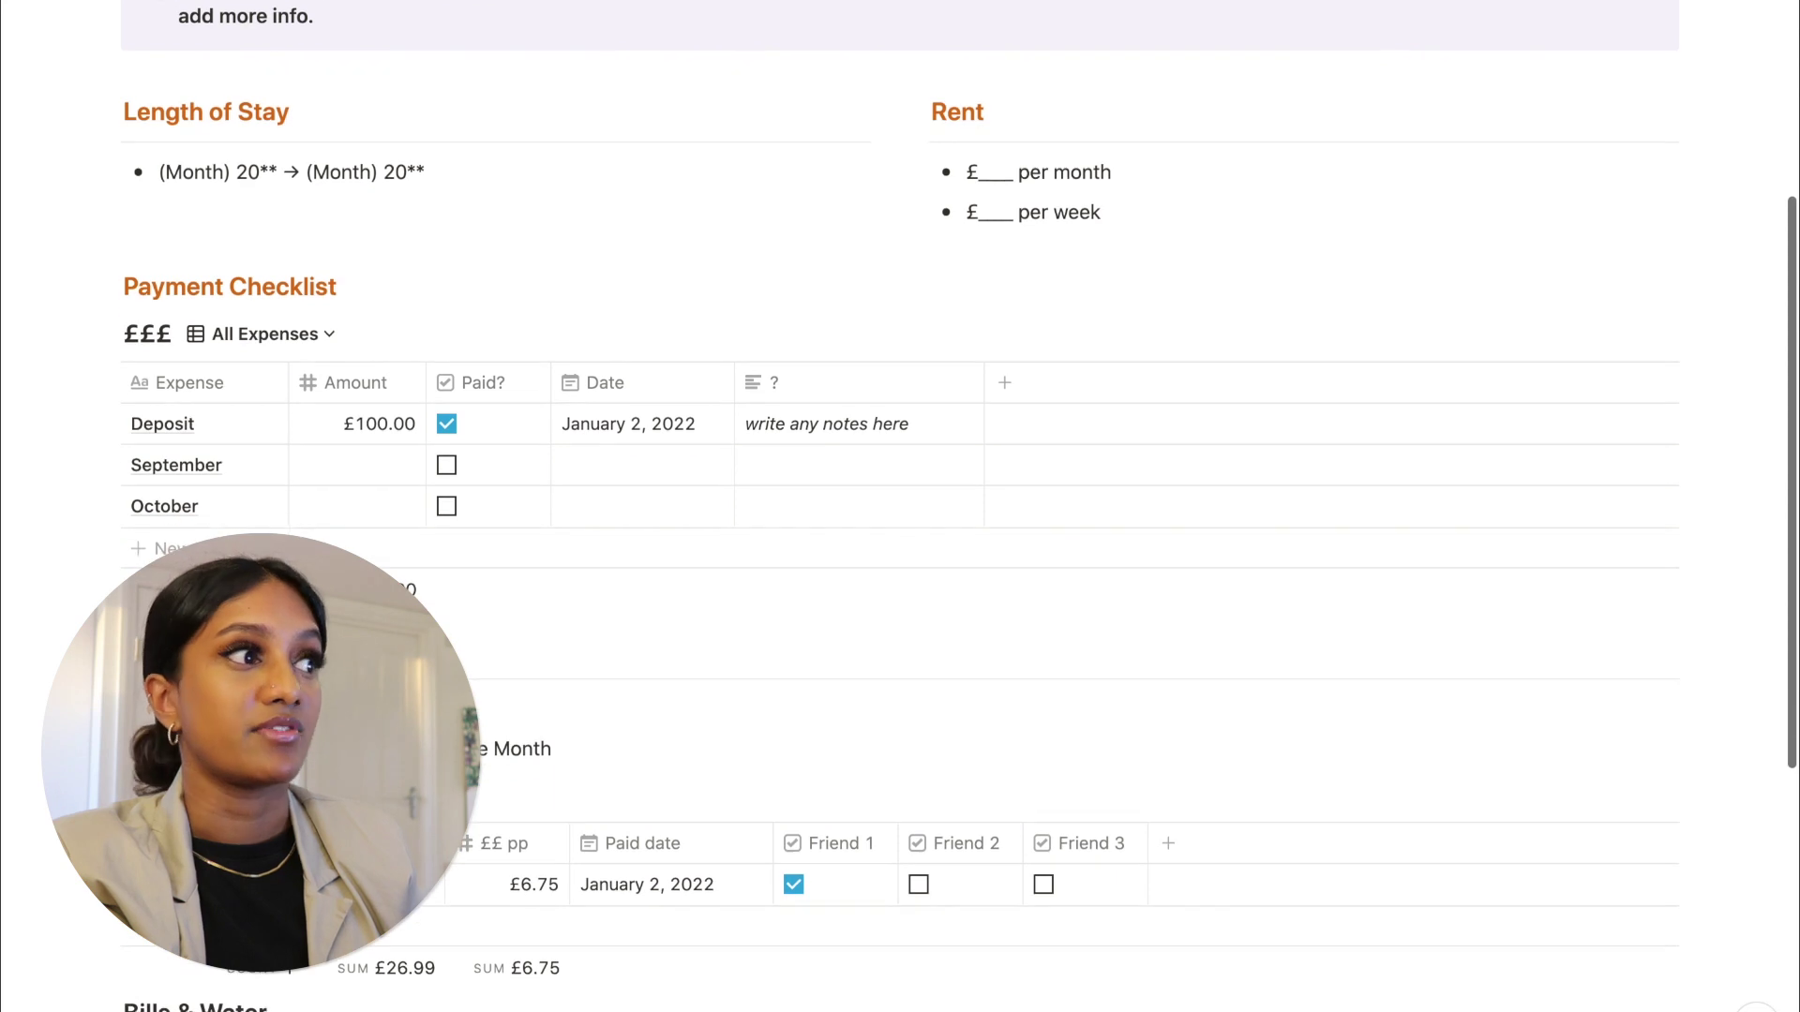
pyautogui.scroll(-3, 900, 506)
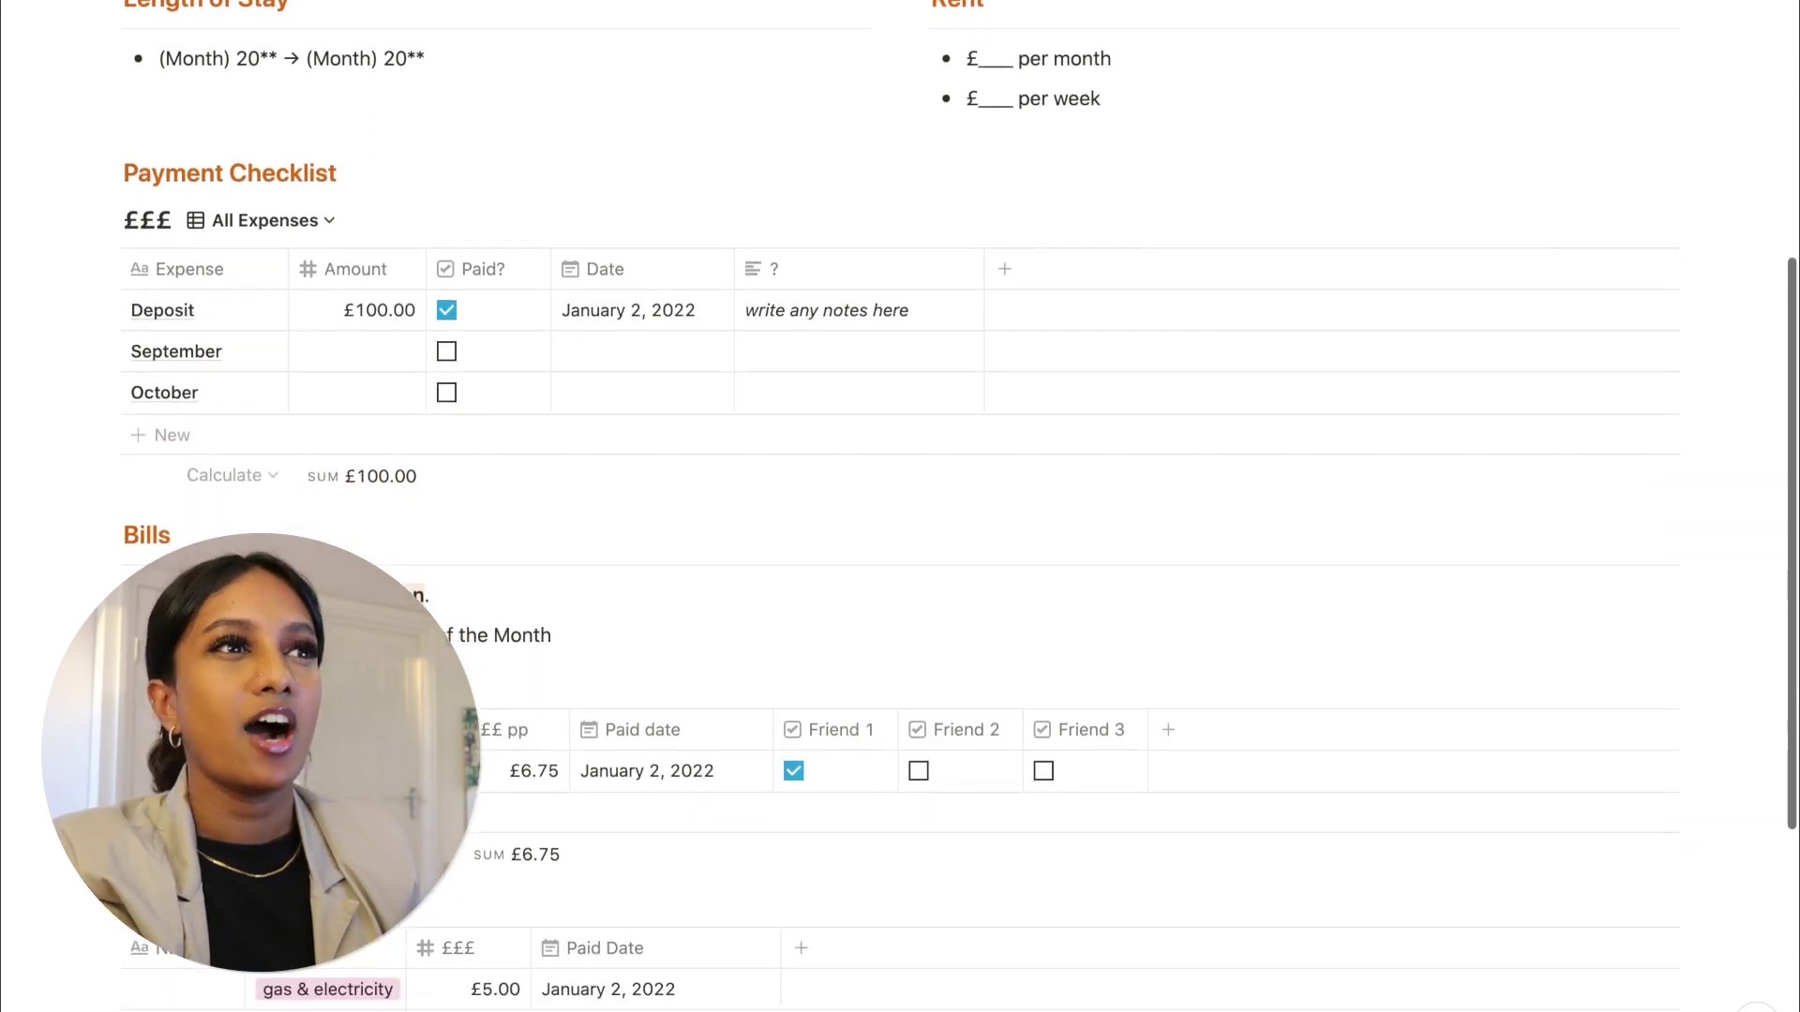
pyautogui.scroll(-2, 900, 507)
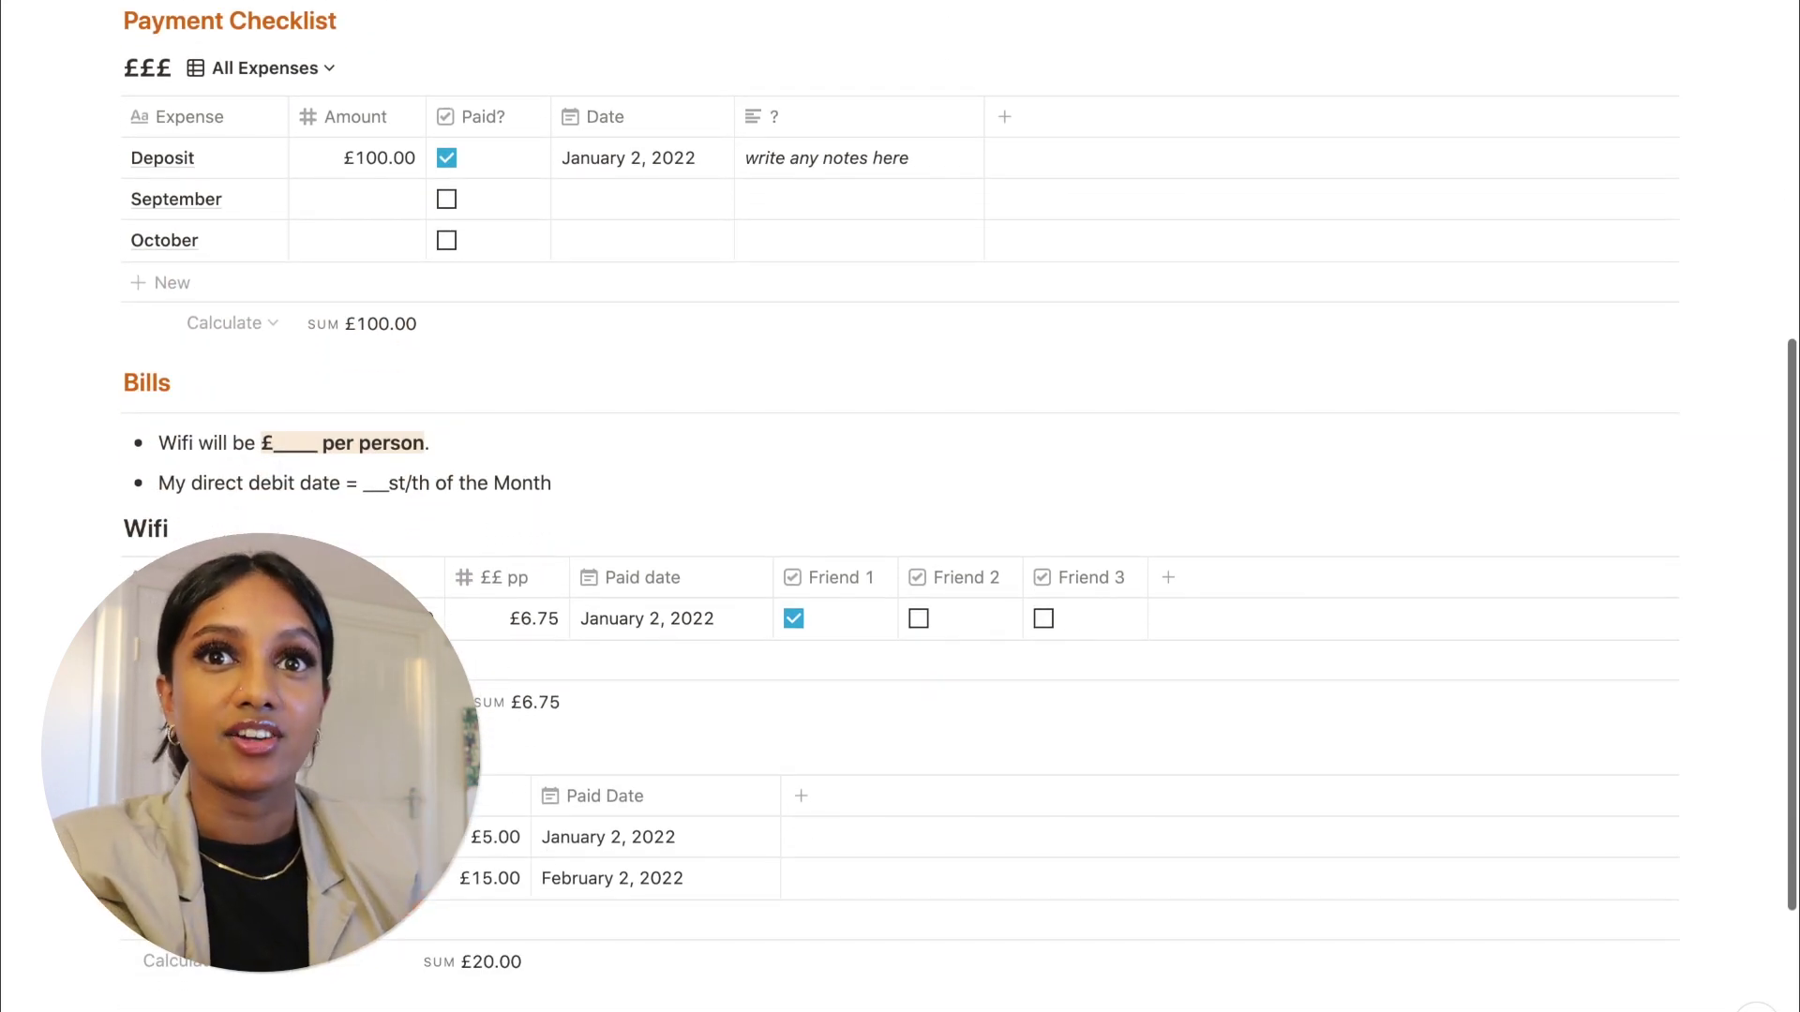
pyautogui.scroll(-3, 900, 506)
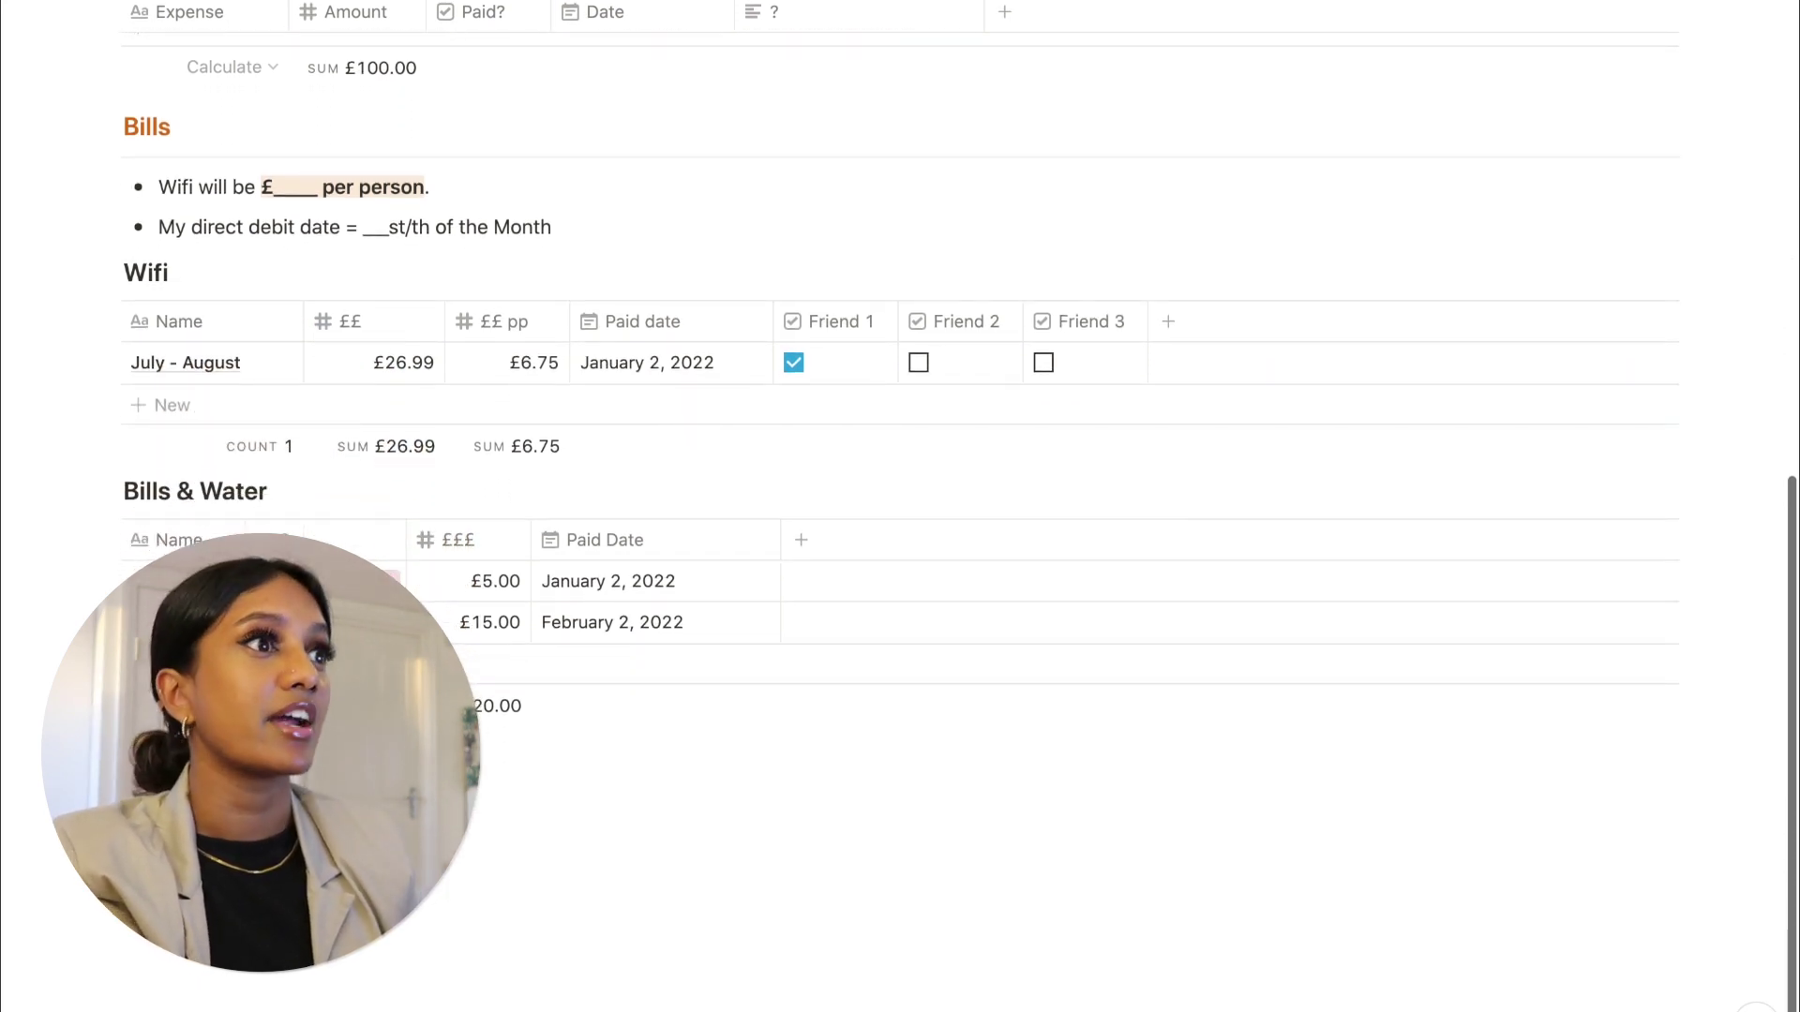
pyautogui.scroll(5, 900, 506)
pyautogui.scroll(10, 352, 156)
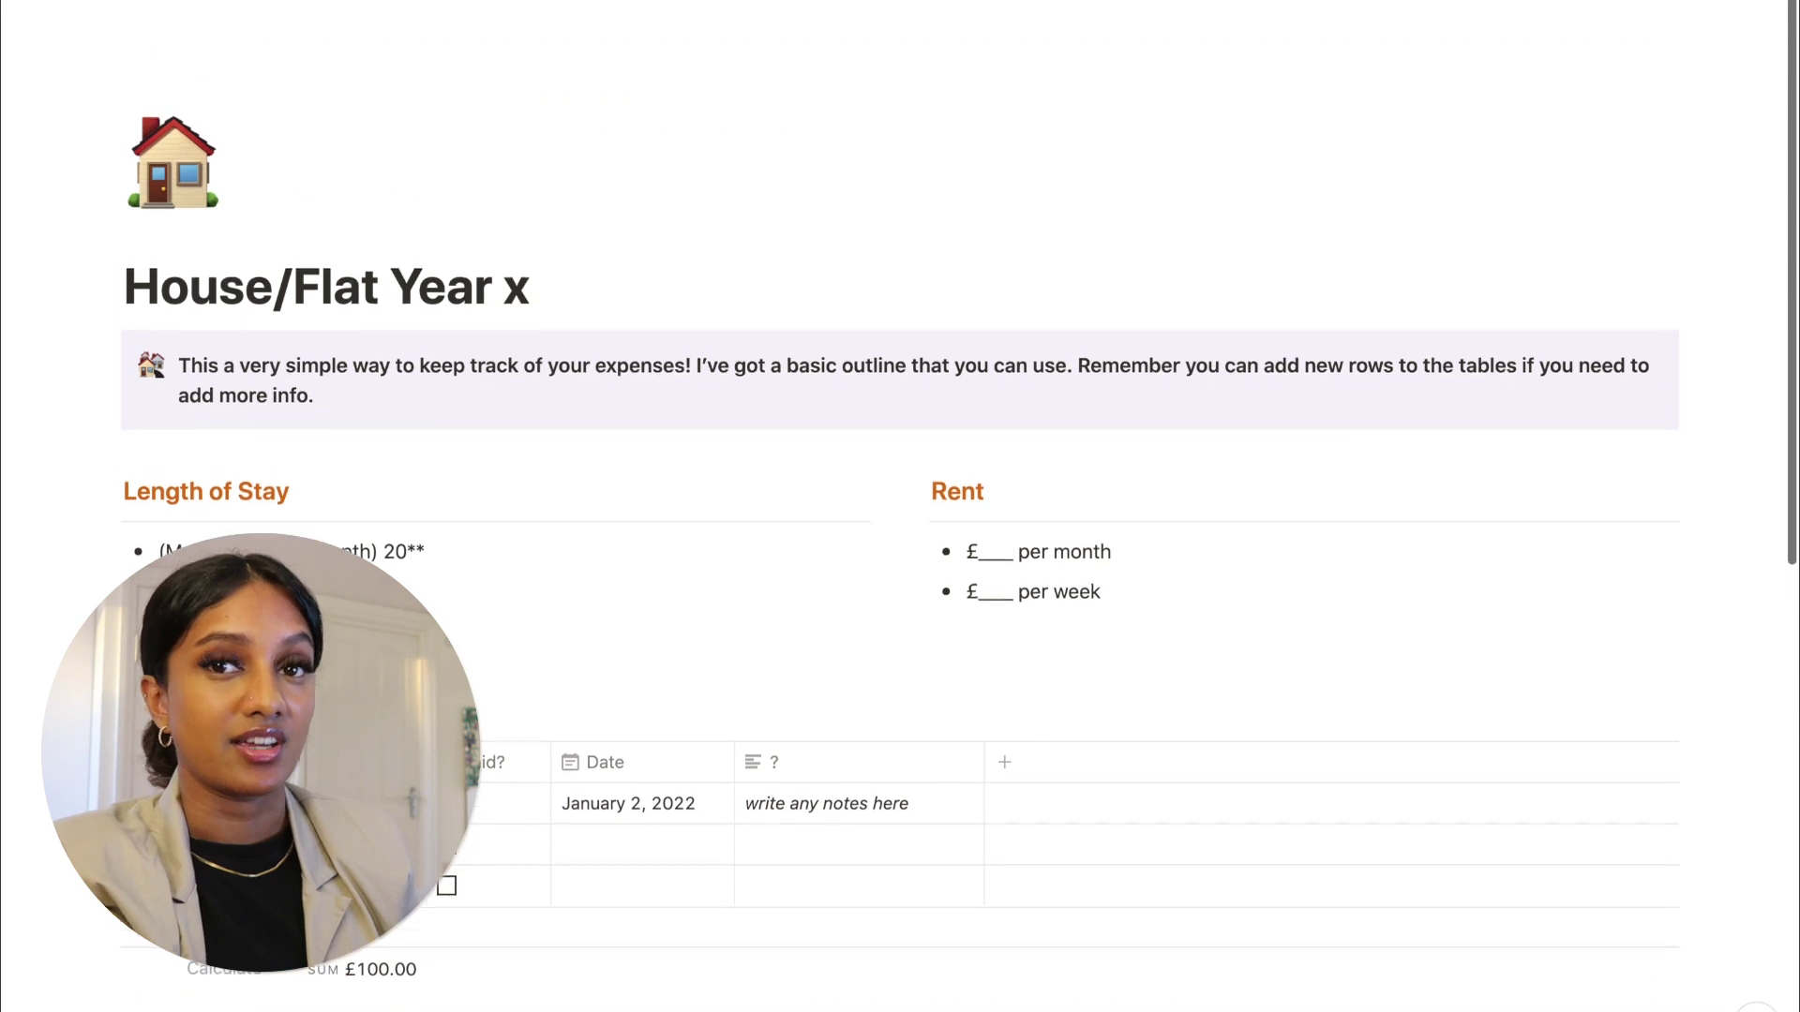